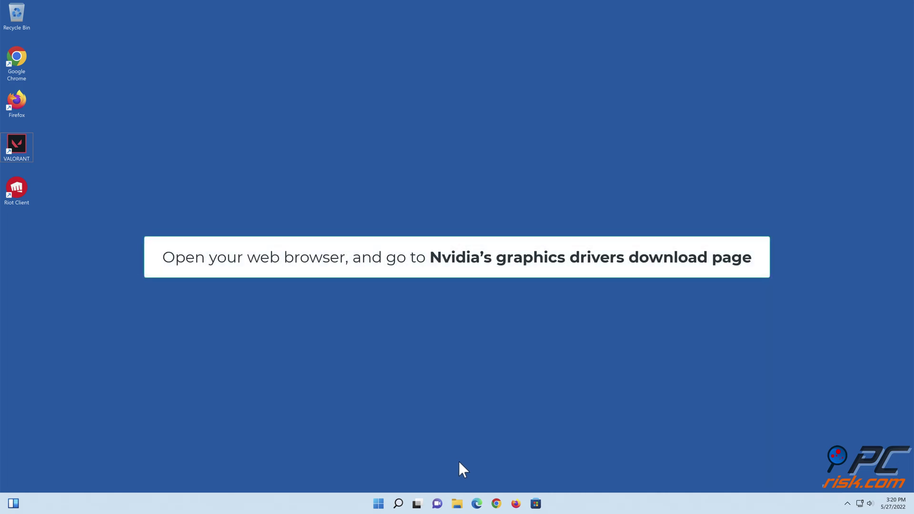
Load NVIDIA's driver download page (nvidia.com/Download/index.aspx?lang=en-us) in a new Edge window
{"action": "left_click", "coordinate": [477, 504]}
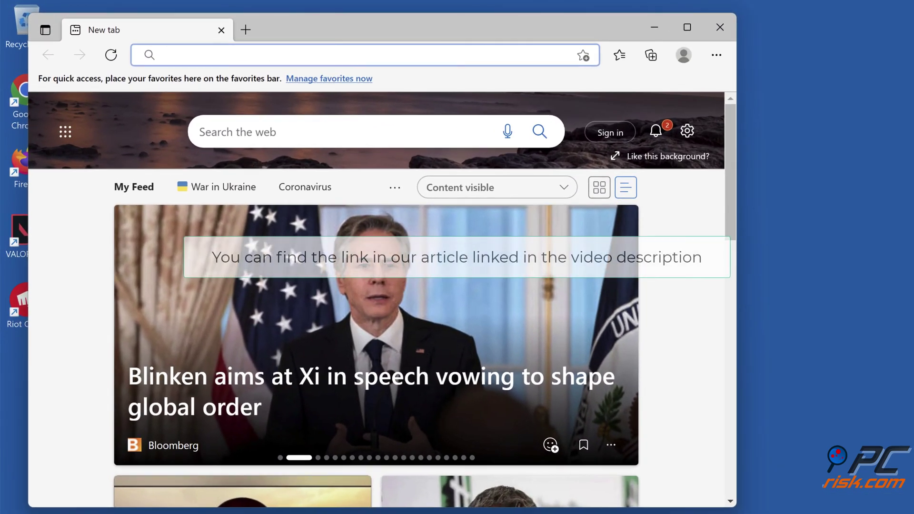
{"action": "type", "text": "https://www.nvidia.com/Download/index.aspx?lang=en-us"}
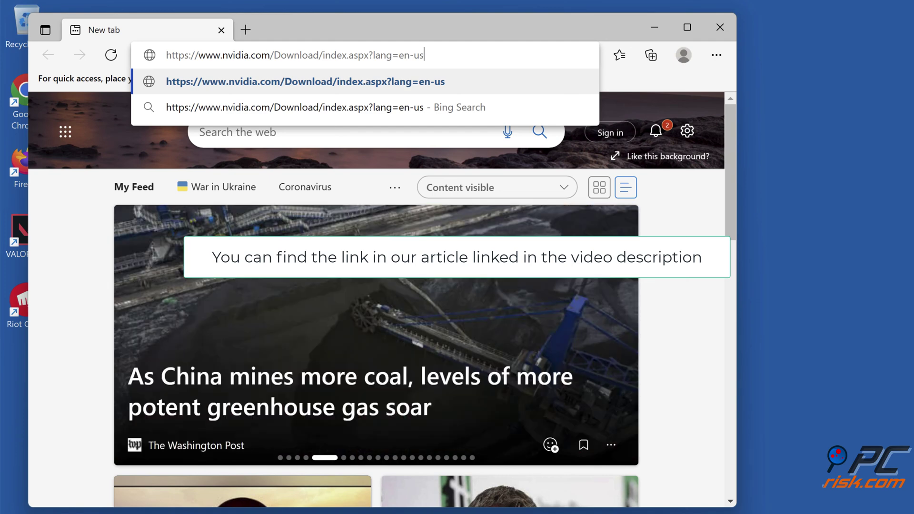
{"action": "key", "text": "Return"}
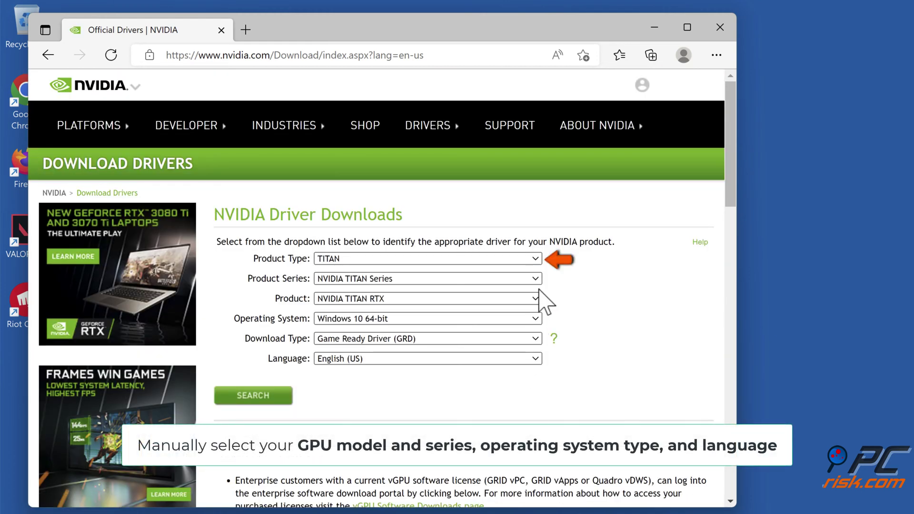
Search for the GeForce RTX 30 Series RTX 3080 driver for Windows 11
{"action": "left_click", "coordinate": [536, 259]}
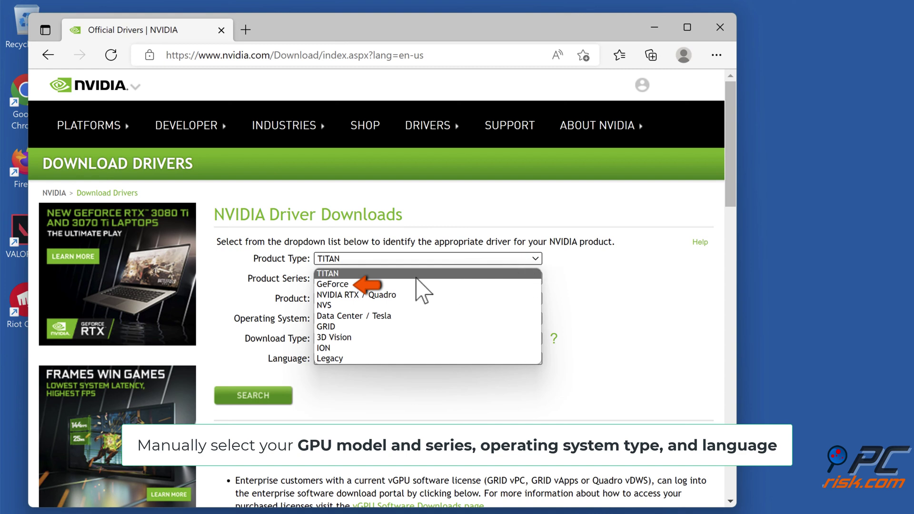
{"action": "left_click", "coordinate": [340, 286]}
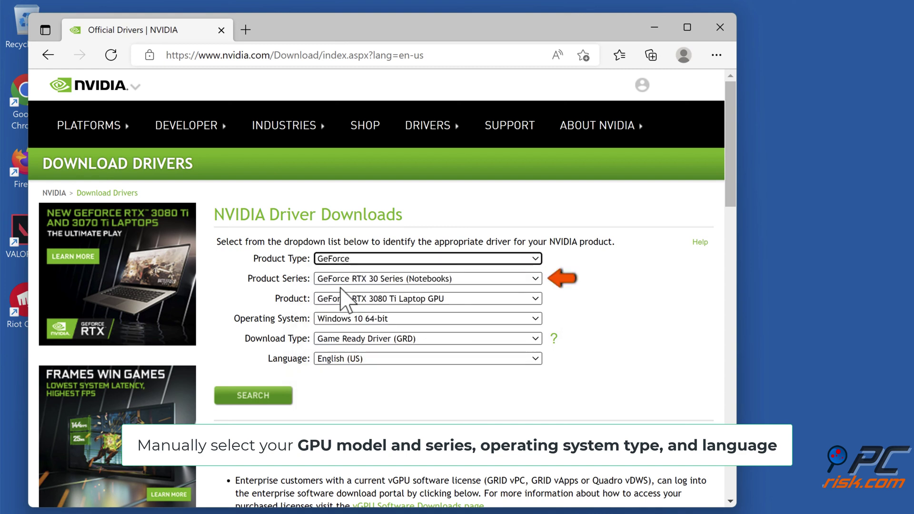
{"action": "left_click", "coordinate": [536, 280]}
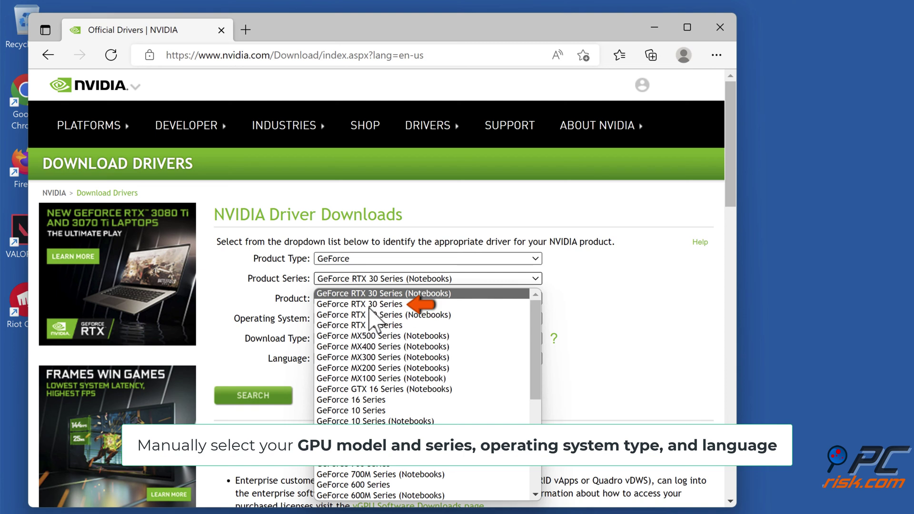
{"action": "left_click", "coordinate": [370, 305]}
{"action": "left_click", "coordinate": [535, 300]}
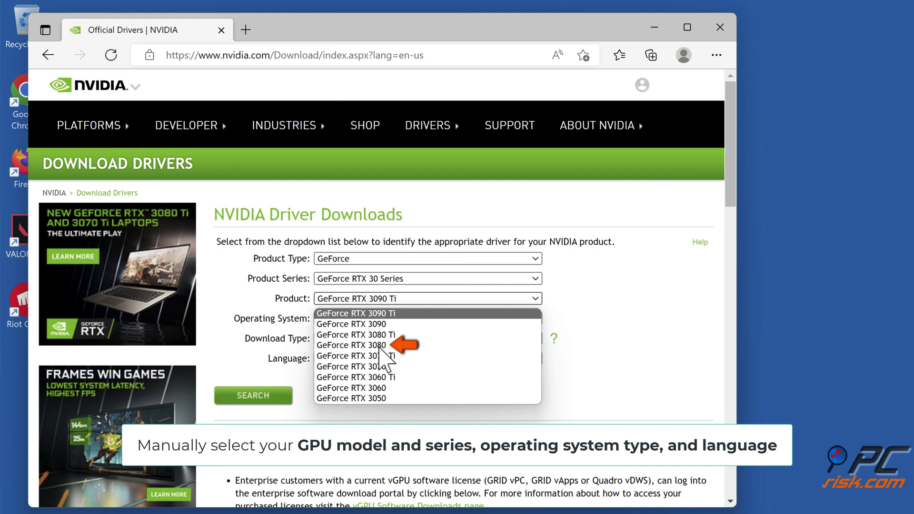
{"action": "left_click", "coordinate": [380, 347]}
{"action": "left_click", "coordinate": [534, 320]}
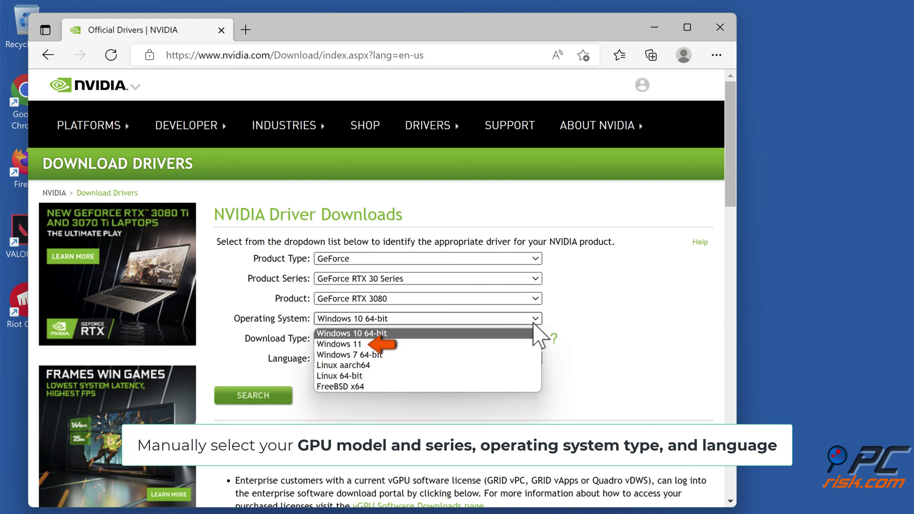
{"action": "left_click", "coordinate": [343, 348]}
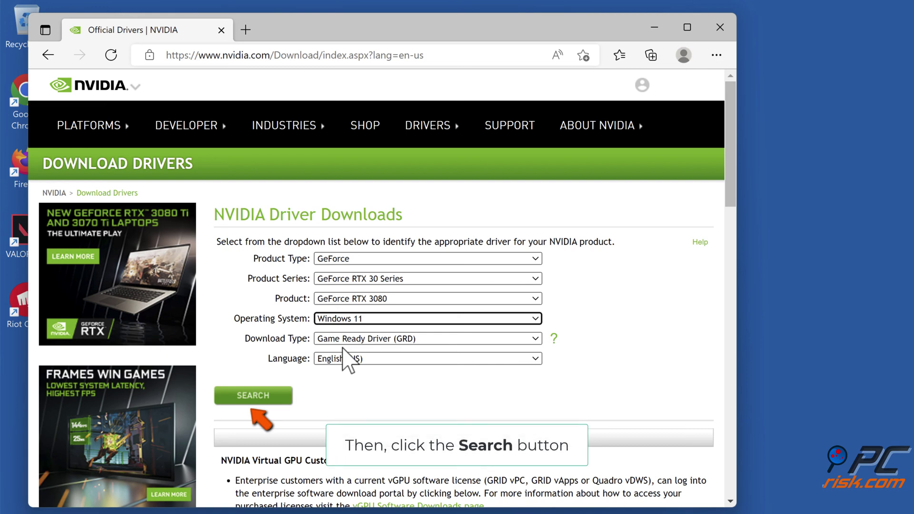
{"action": "left_click", "coordinate": [256, 402]}
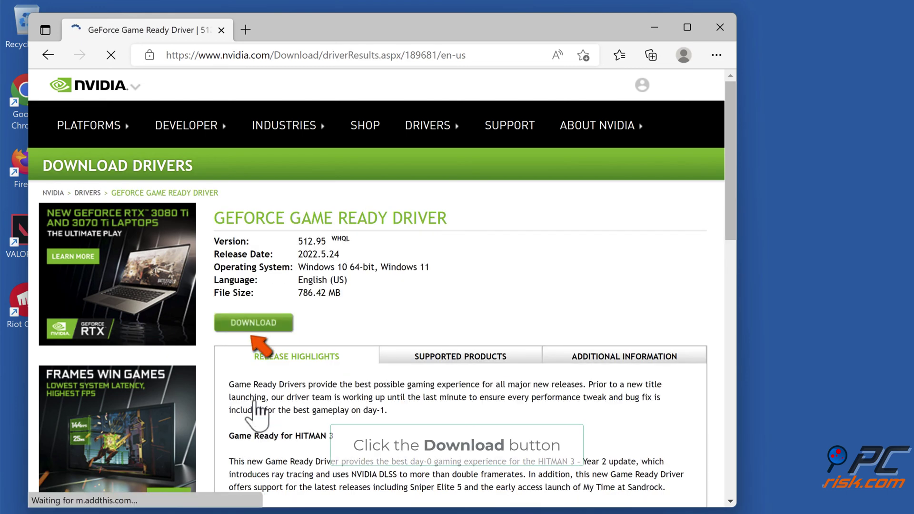
Download the Game Ready Driver 512.95 and show it in the Downloads folder
{"action": "left_click", "coordinate": [251, 328]}
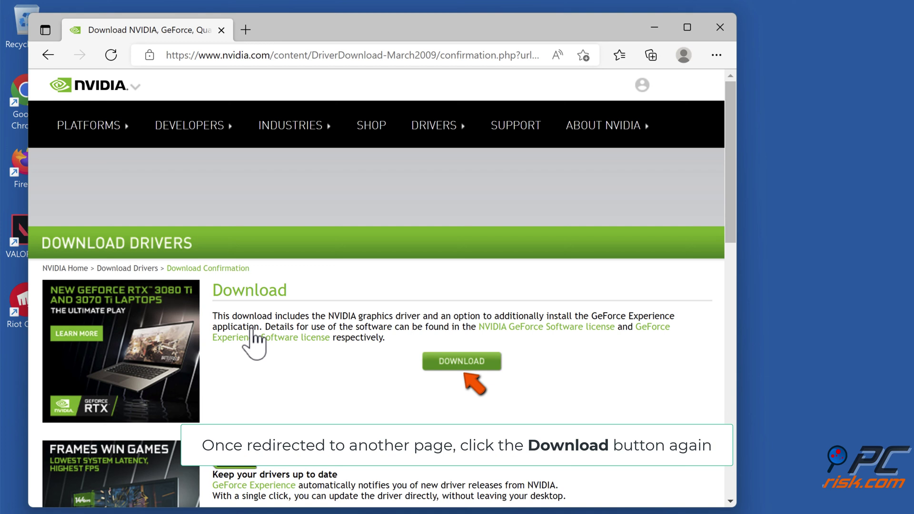
{"action": "left_click", "coordinate": [460, 370]}
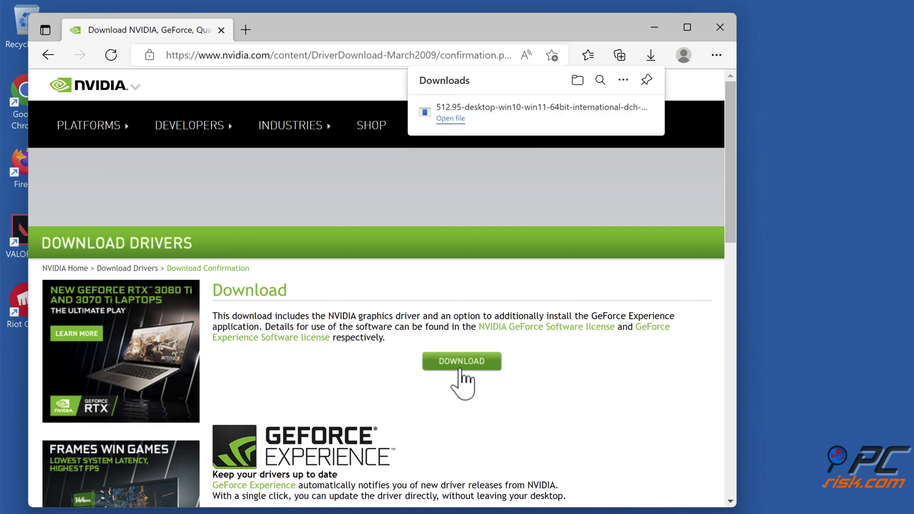
{"action": "left_click", "coordinate": [578, 80]}
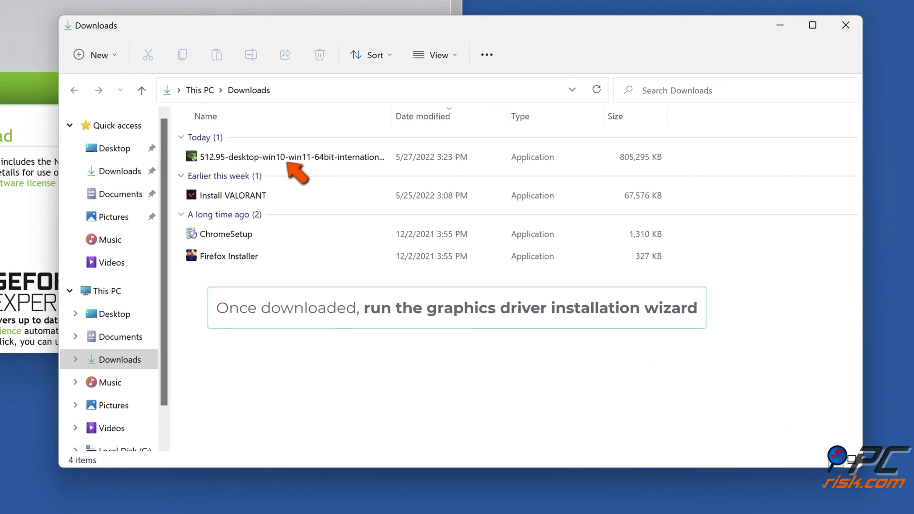
Select the NVIDIA installer, then close File Explorer and the Edge window
{"action": "left_click", "coordinate": [294, 161]}
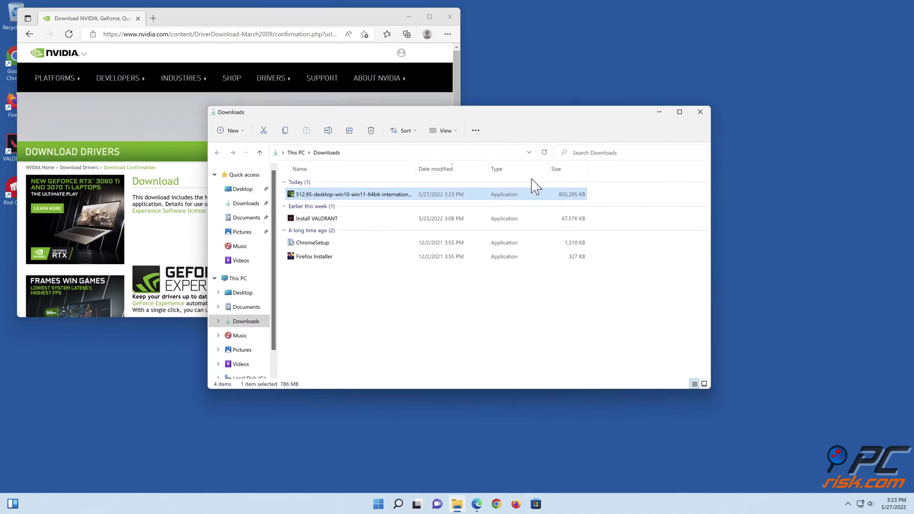
{"action": "left_click", "coordinate": [700, 112]}
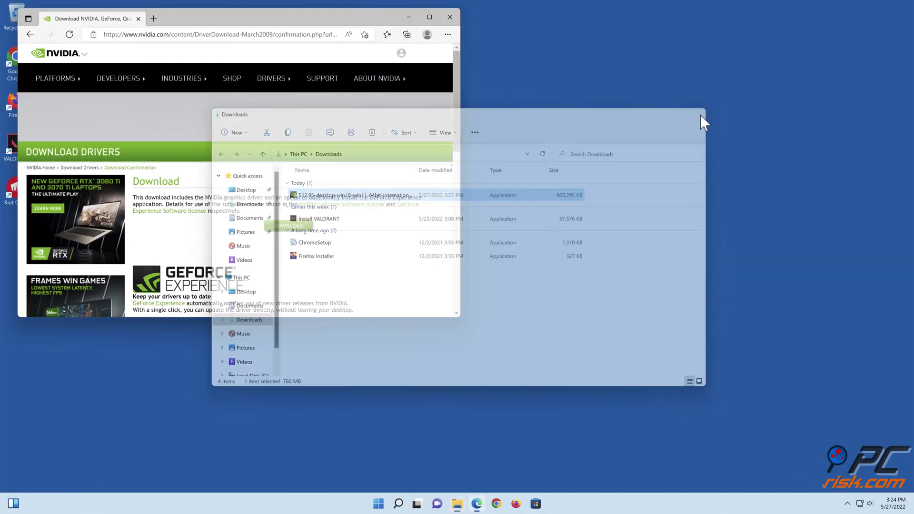
{"action": "left_click", "coordinate": [450, 17]}
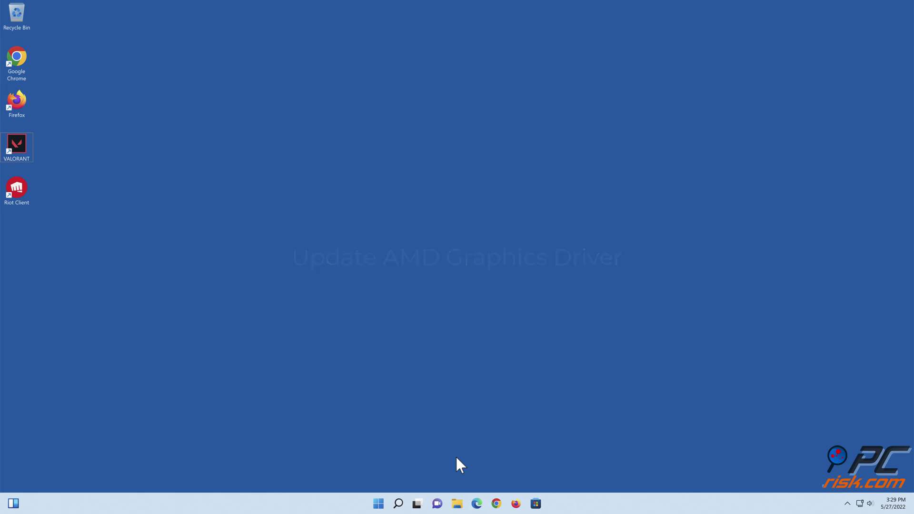
Go to amd.com/en/support in a new Edge window
{"action": "left_click", "coordinate": [477, 504]}
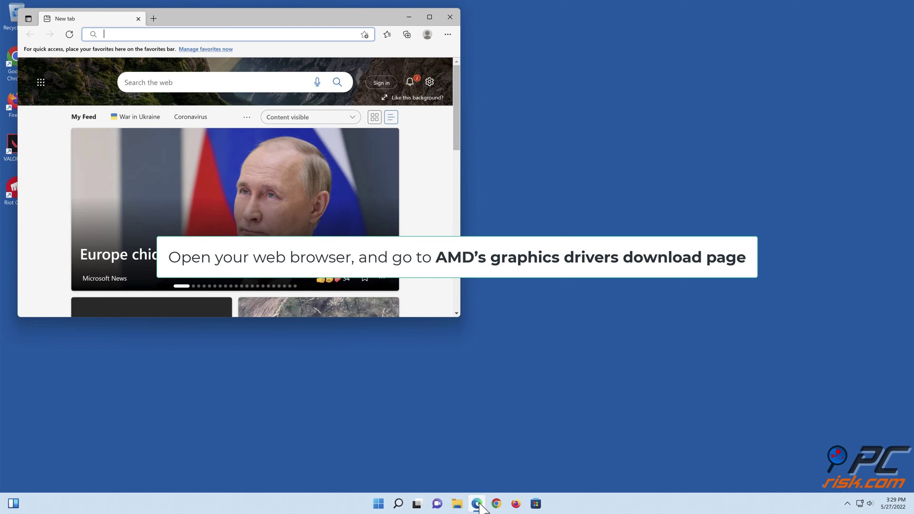
{"action": "type", "text": "https://www.amd.com/en/support"}
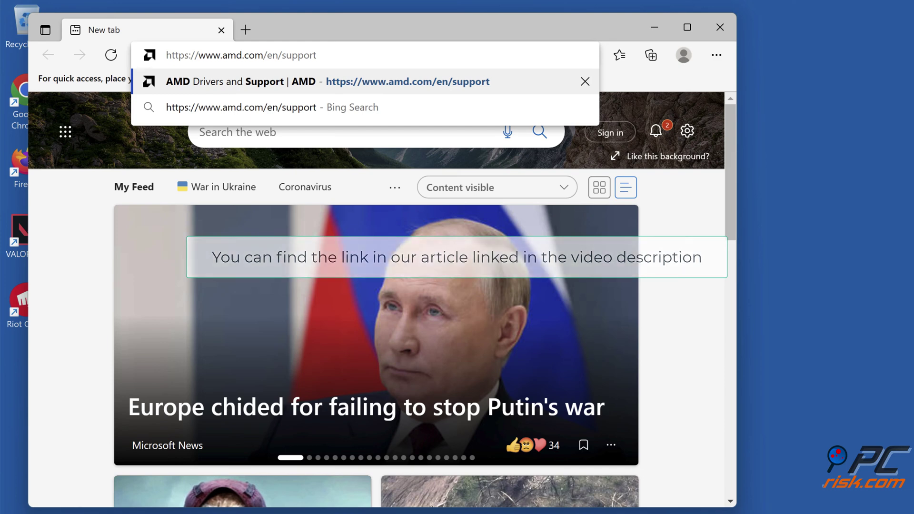
{"action": "key", "text": "Return"}
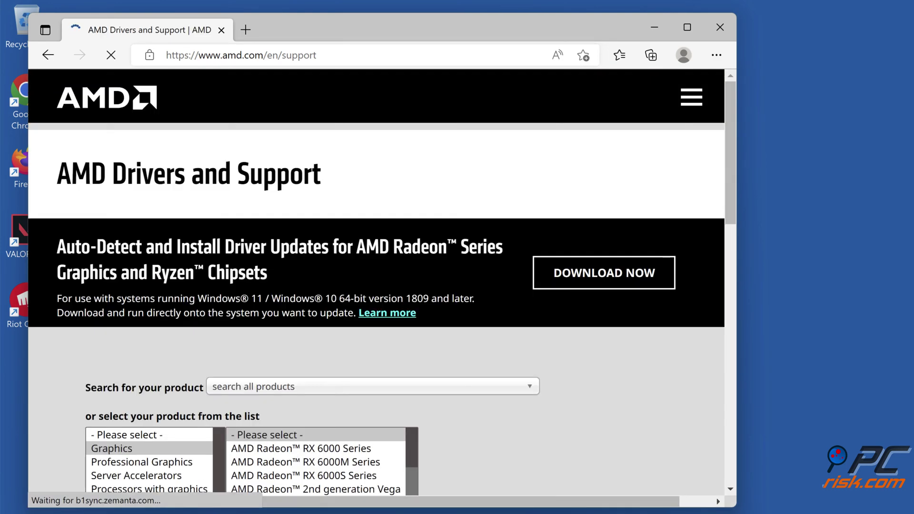
Select Radeon RX 6000 Series > RX 6800 Series > RX 6800 and submit
{"action": "scroll", "coordinate": [492, 444], "scroll_direction": "down", "scroll_amount": 3}
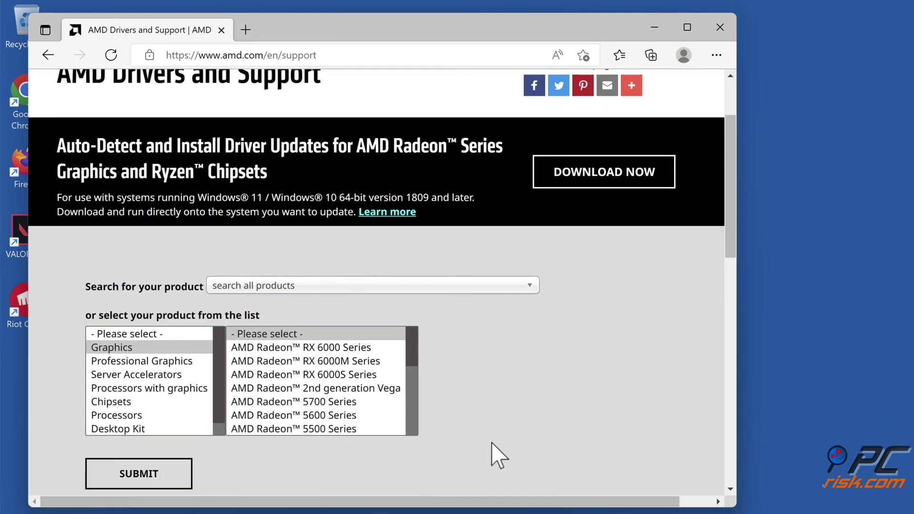
{"action": "left_click", "coordinate": [343, 321]}
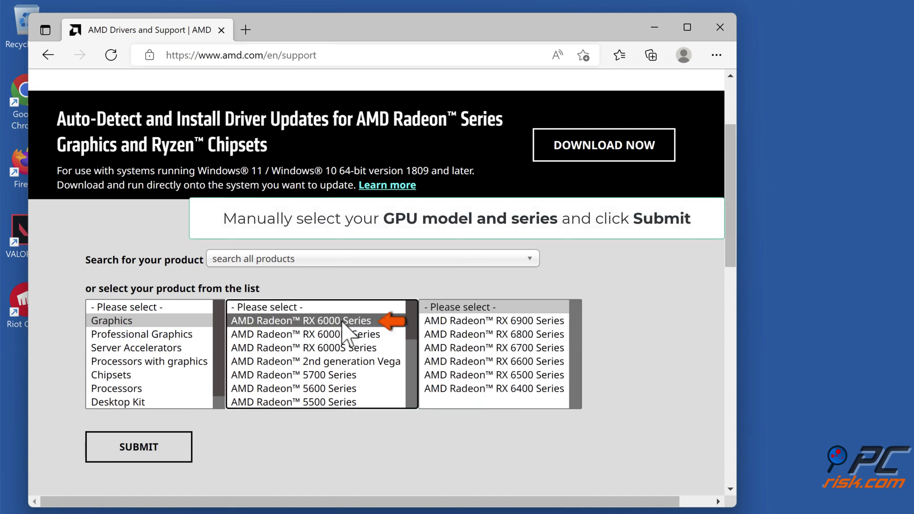
{"action": "left_click", "coordinate": [514, 336]}
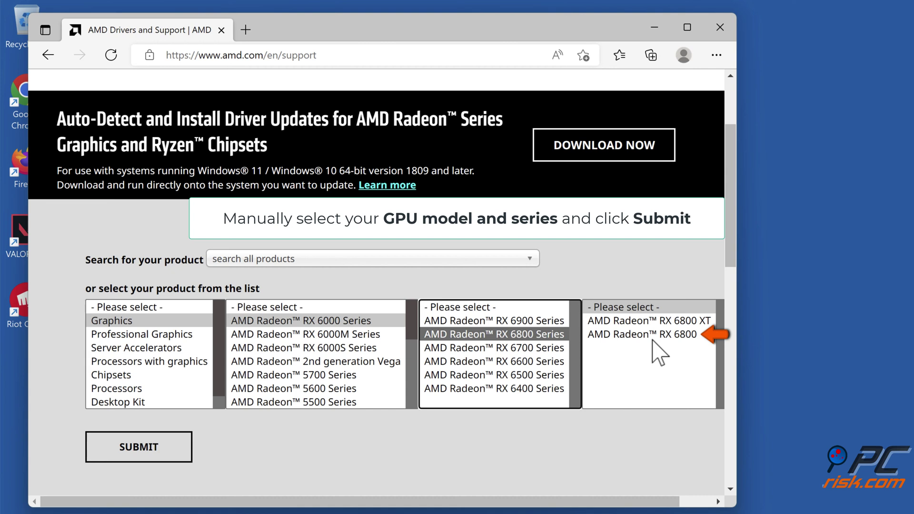
{"action": "left_click", "coordinate": [653, 340]}
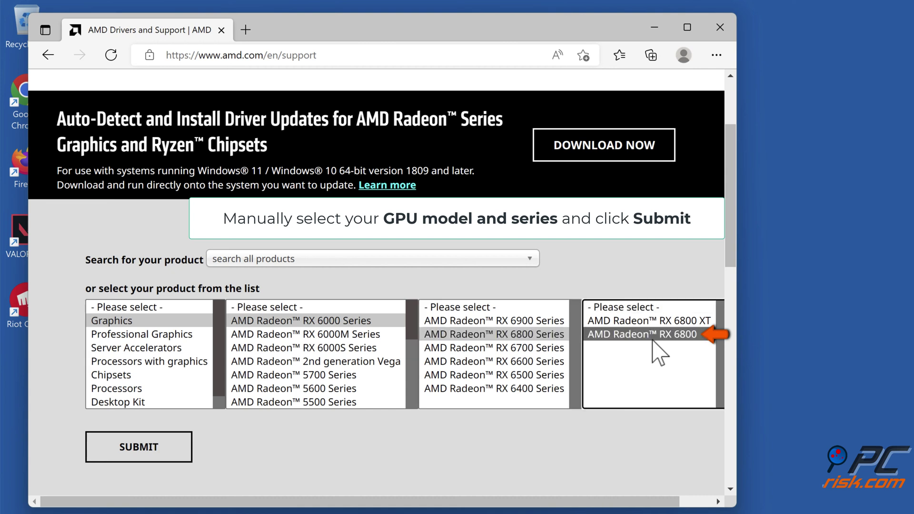
{"action": "left_click", "coordinate": [139, 455]}
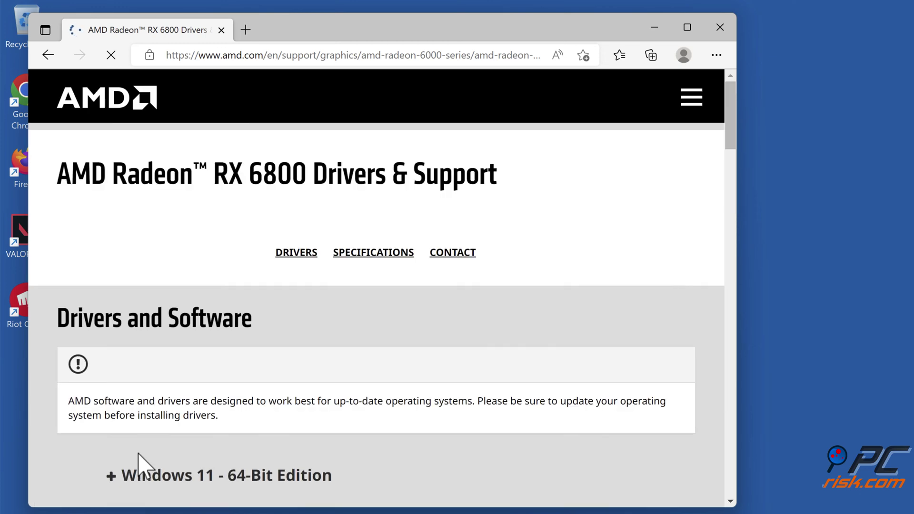
Download Adrenalin 22.5.2 from the Windows 11 64-Bit Edition list and show it in Downloads
{"action": "scroll", "coordinate": [363, 423], "scroll_direction": "down", "scroll_amount": 5}
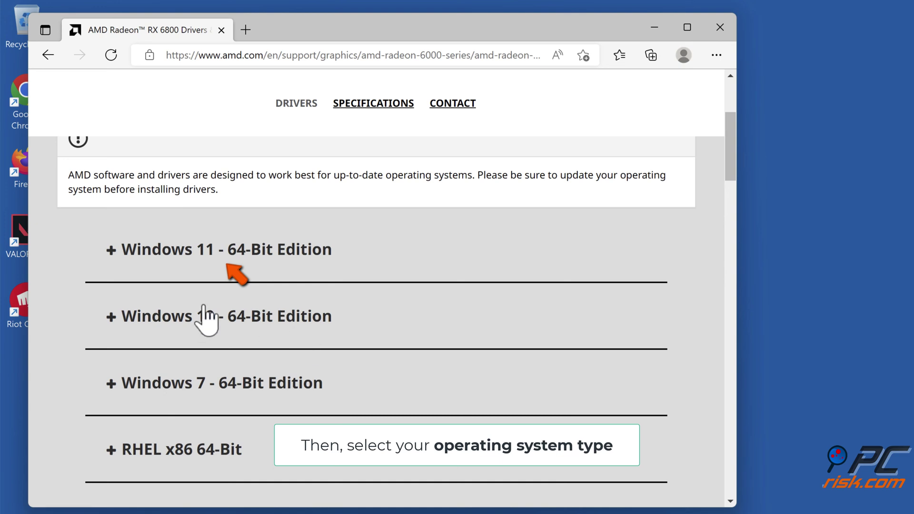
{"action": "left_click", "coordinate": [183, 270]}
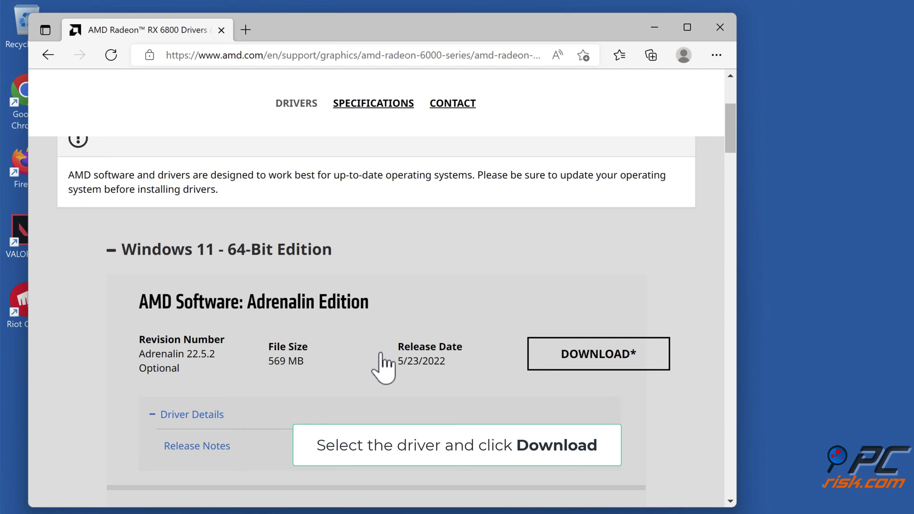
{"action": "scroll", "coordinate": [384, 366], "scroll_direction": "down", "scroll_amount": 2}
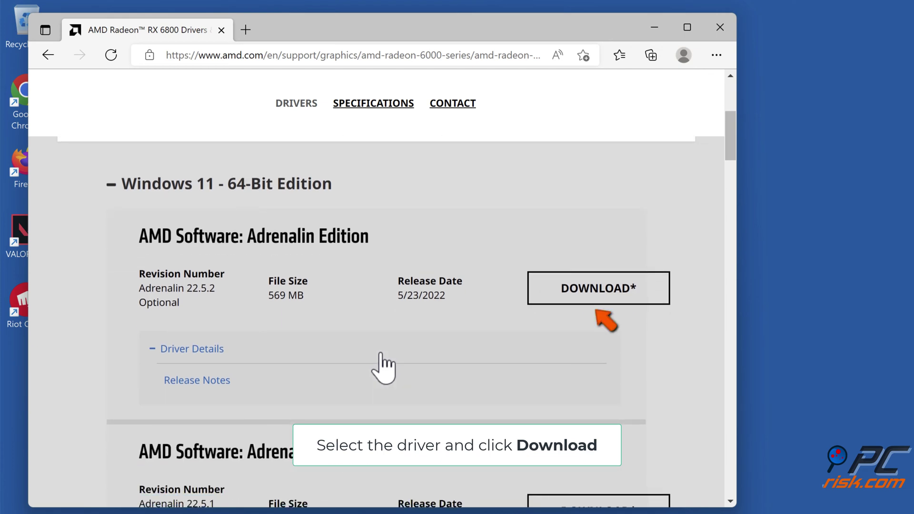
{"action": "left_click", "coordinate": [593, 300]}
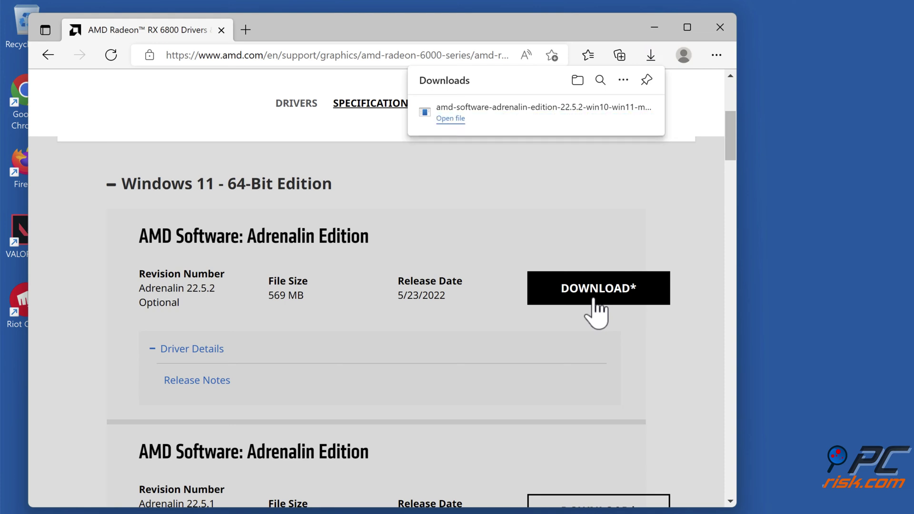
{"action": "left_click", "coordinate": [578, 80]}
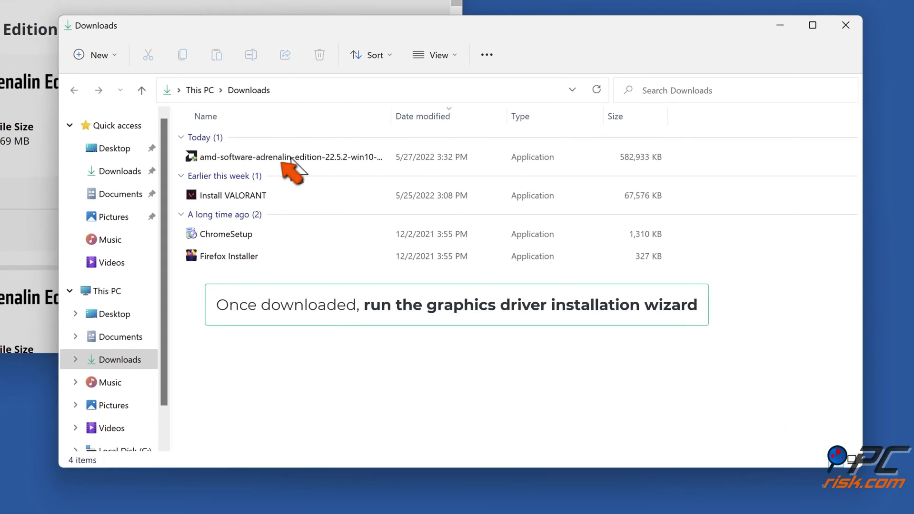
Select the AMD installer, then close File Explorer and the Edge window
{"action": "left_click", "coordinate": [288, 164]}
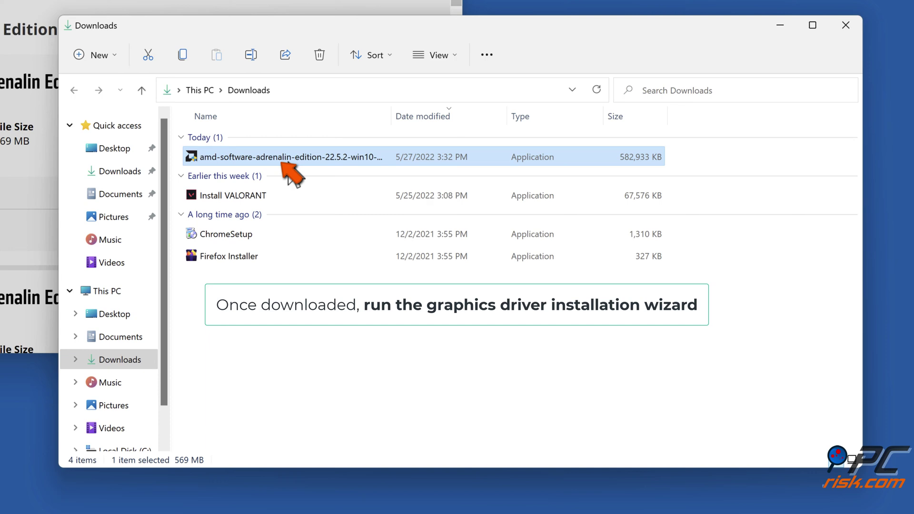
{"action": "left_click", "coordinate": [845, 26]}
{"action": "left_click", "coordinate": [445, 22]}
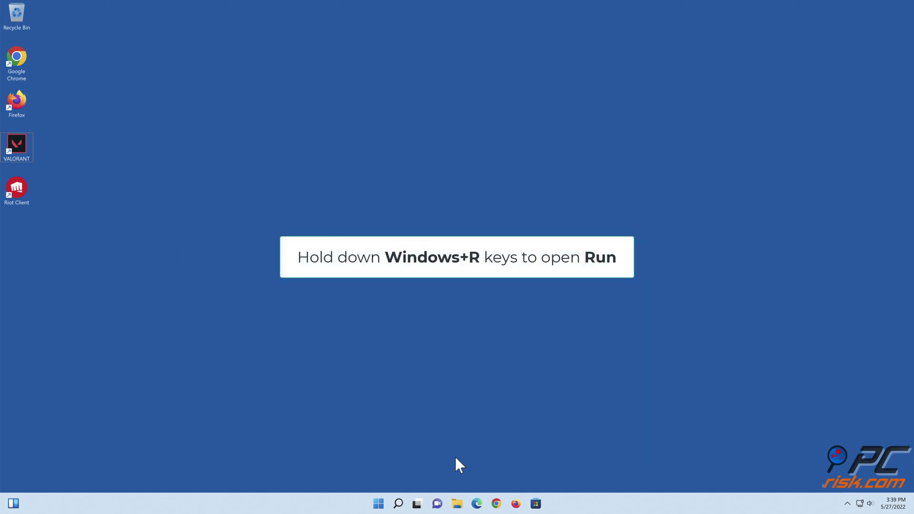
Run %temp% from the Run dialog to open the Temp folder
{"action": "key", "text": "super+r"}
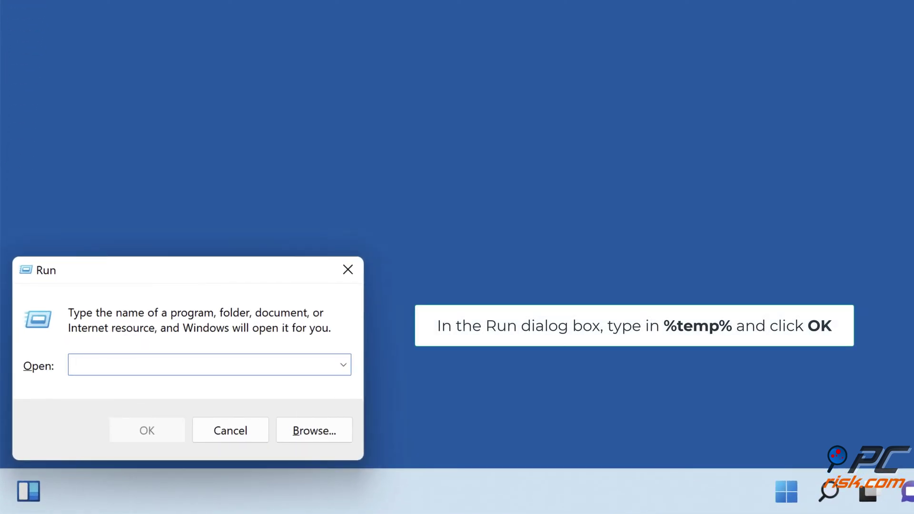
{"action": "type", "text": "%temp%"}
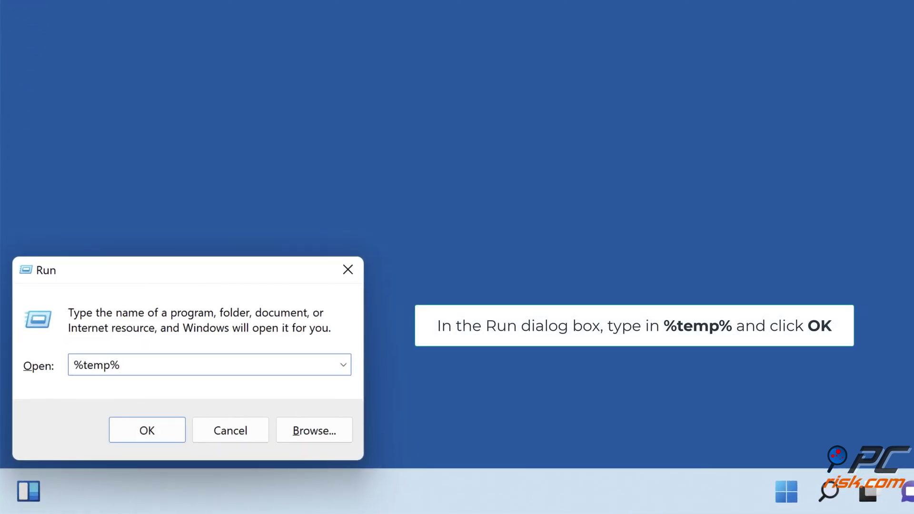
{"action": "left_click", "coordinate": [147, 438]}
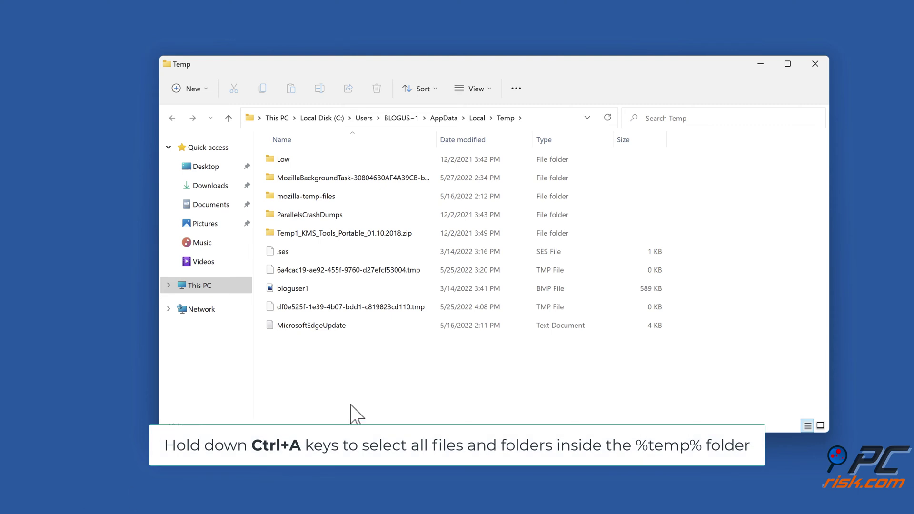
Delete everything in Temp, skipping the two in-use files, then close the window
{"action": "key", "text": "ctrl+a"}
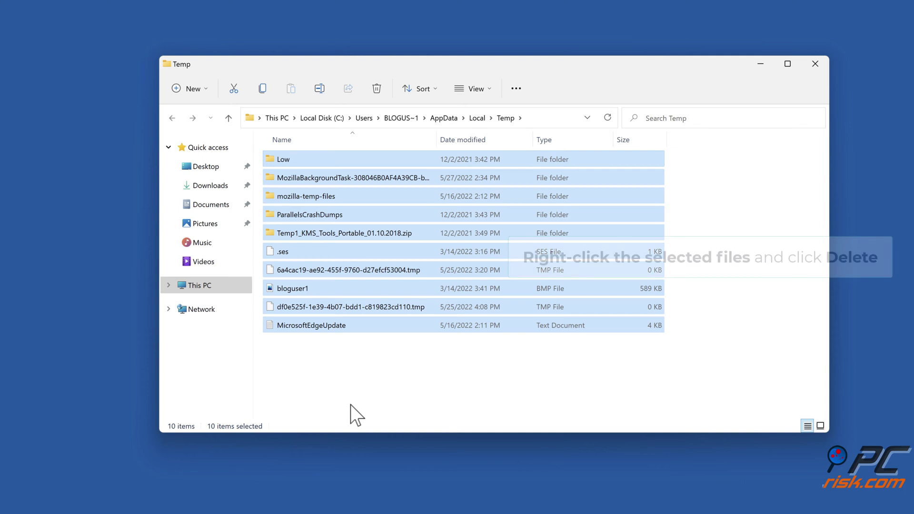
{"action": "right_click", "coordinate": [353, 331]}
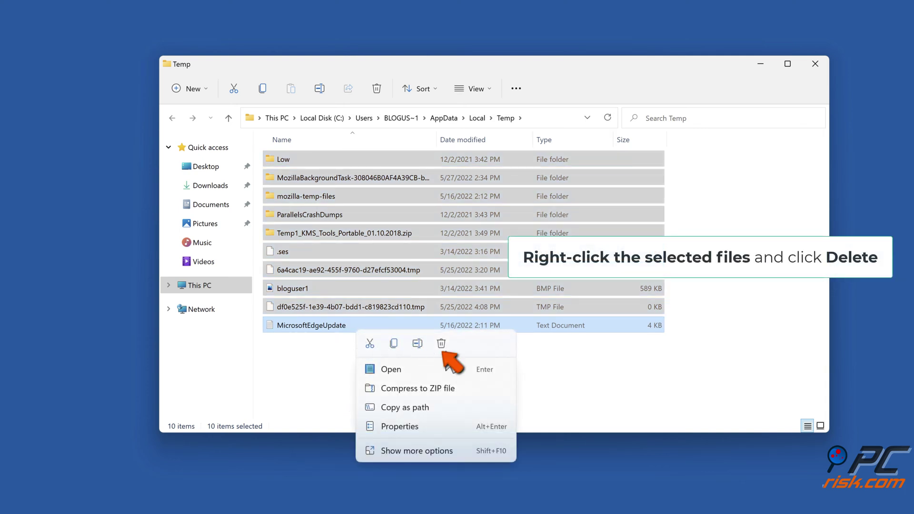
{"action": "left_click", "coordinate": [441, 350]}
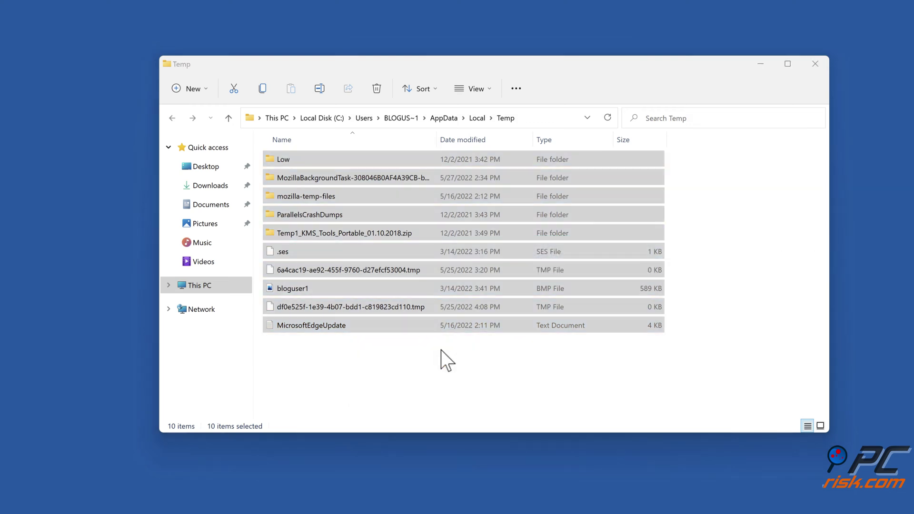
{"action": "left_click", "coordinate": [200, 293]}
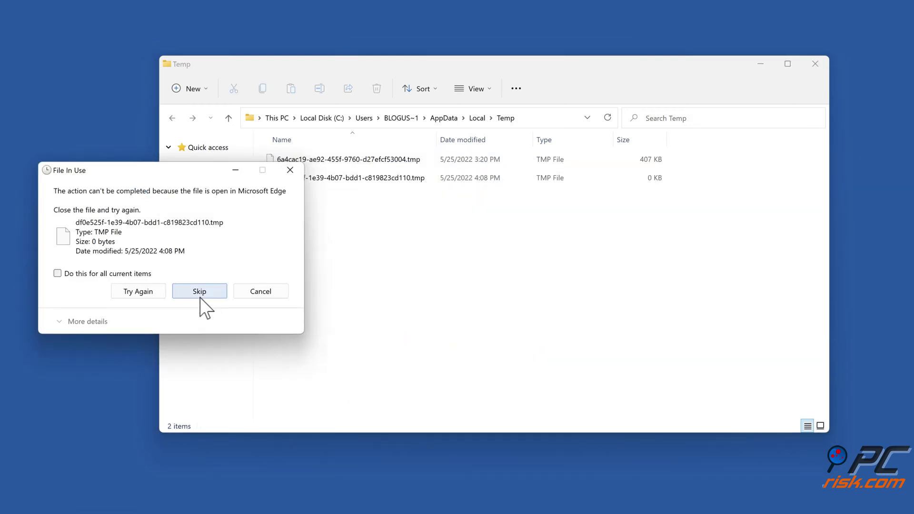
{"action": "left_click", "coordinate": [200, 297]}
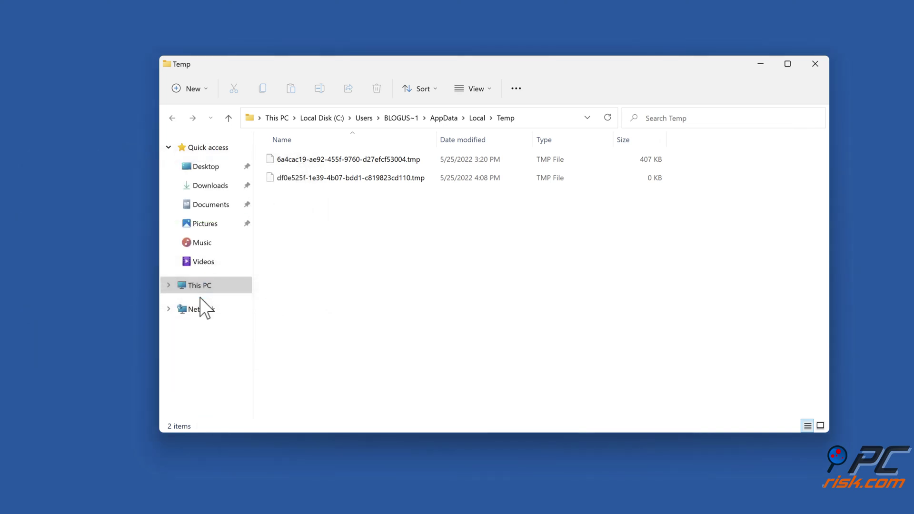
{"action": "left_click", "coordinate": [815, 64]}
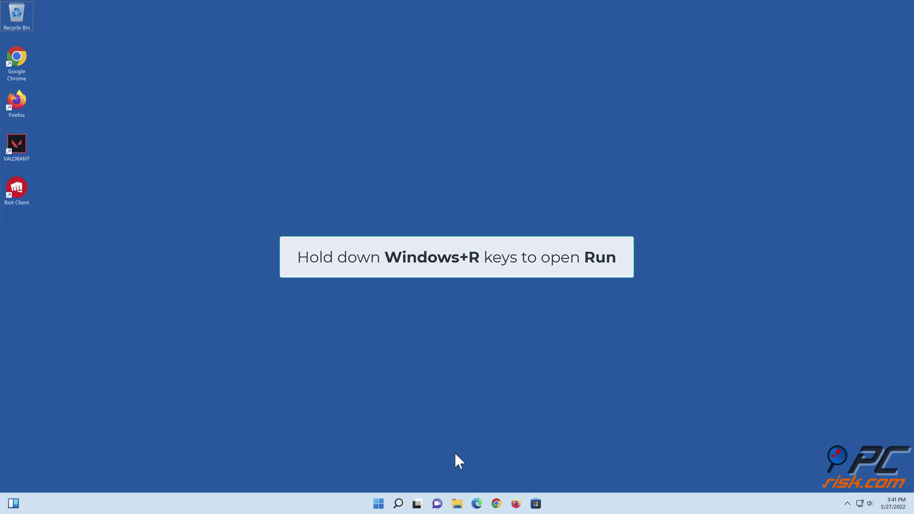
Run cleanmgr from the Run dialog to start Disk Cleanup for C:
{"action": "key", "text": "super+r"}
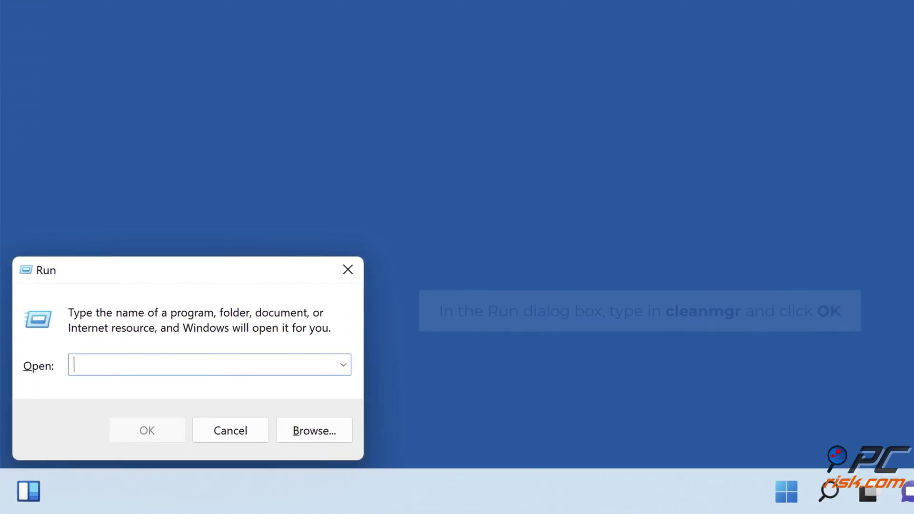
{"action": "type", "text": "cleanmgr"}
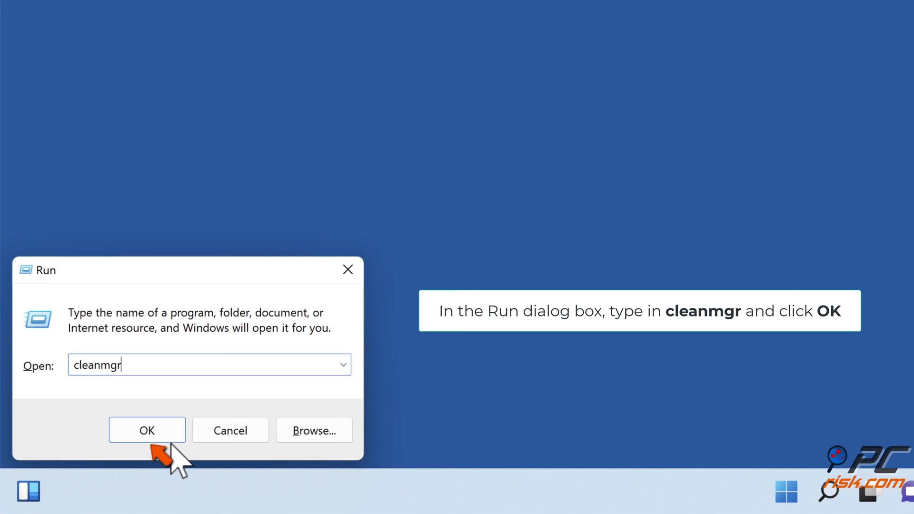
{"action": "left_click", "coordinate": [148, 431]}
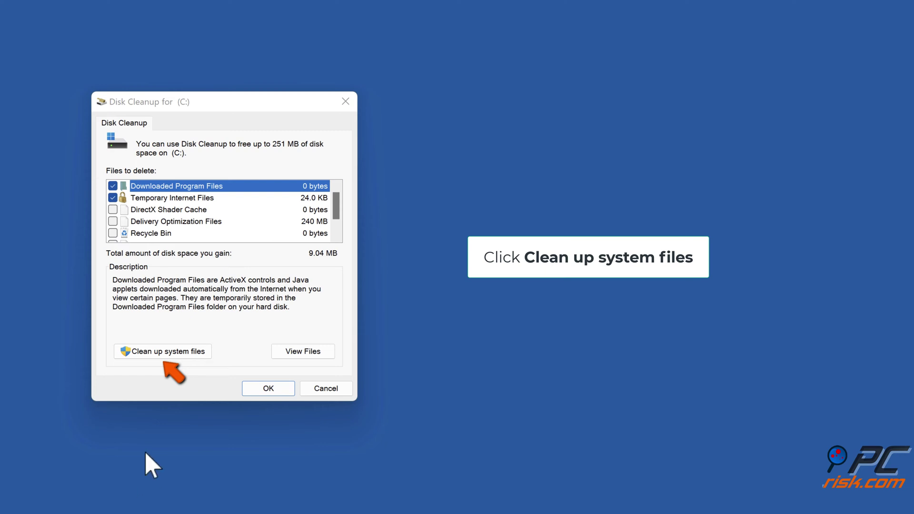
Rescan including system files and mark Windows Update Cleanup, Defender Antivirus, error reports and Delivery Optimization Files
{"action": "left_click", "coordinate": [161, 355]}
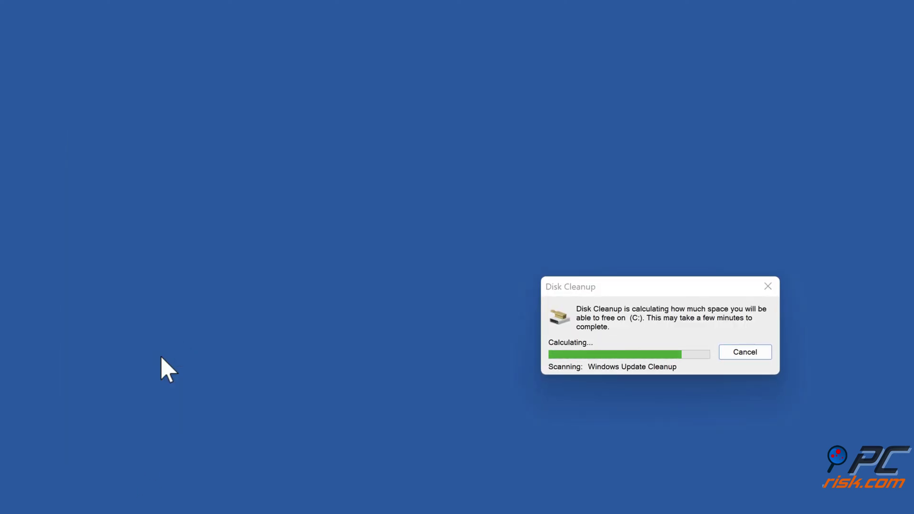
{"action": "left_click", "coordinate": [130, 204]}
{"action": "left_click", "coordinate": [130, 215]}
{"action": "left_click", "coordinate": [130, 251]}
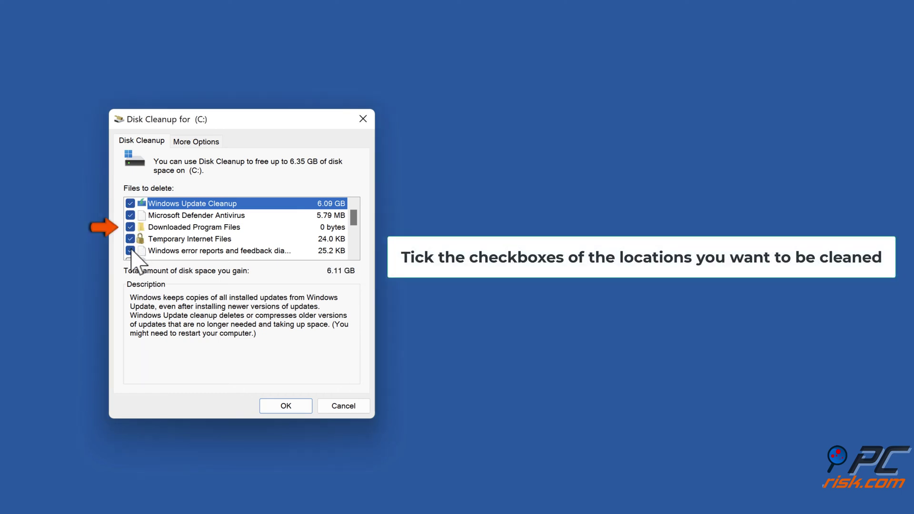
{"action": "scroll", "coordinate": [132, 247], "scroll_direction": "down", "scroll_amount": 1}
{"action": "left_click", "coordinate": [130, 238]}
Also mark Language Resource Files, Recycle Bin and Temporary files, then permanently delete the 6.35 GB
{"action": "scroll", "coordinate": [134, 247], "scroll_direction": "down", "scroll_amount": 1}
{"action": "left_click", "coordinate": [130, 227]}
{"action": "left_click", "coordinate": [130, 239]}
{"action": "left_click", "coordinate": [130, 250]}
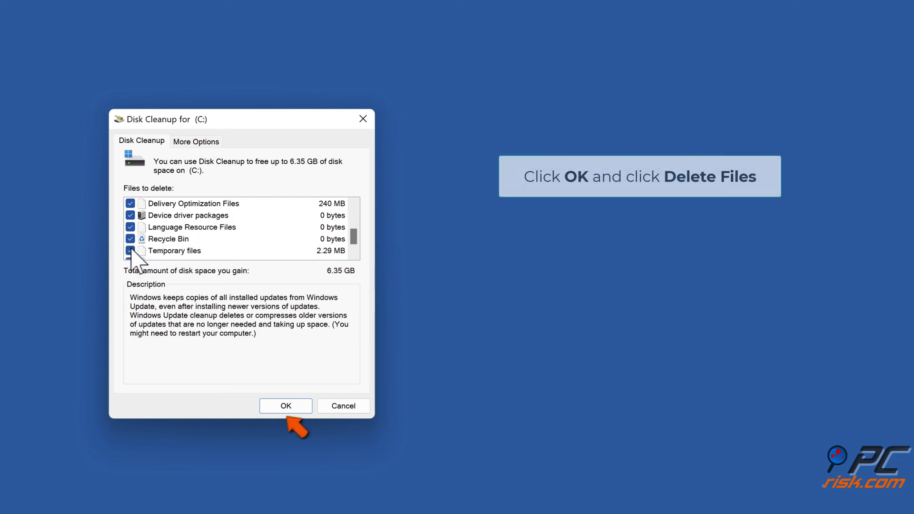
{"action": "scroll", "coordinate": [132, 252], "scroll_direction": "down", "scroll_amount": 1}
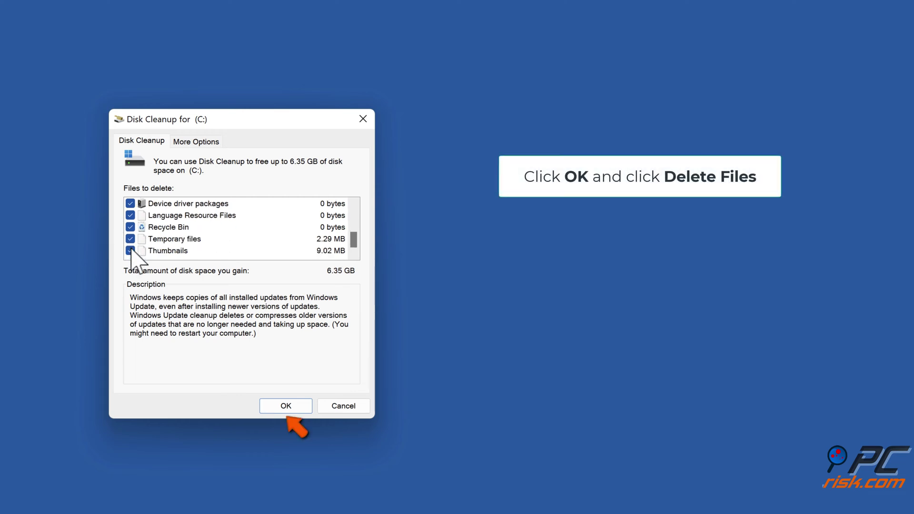
{"action": "left_click", "coordinate": [286, 408]}
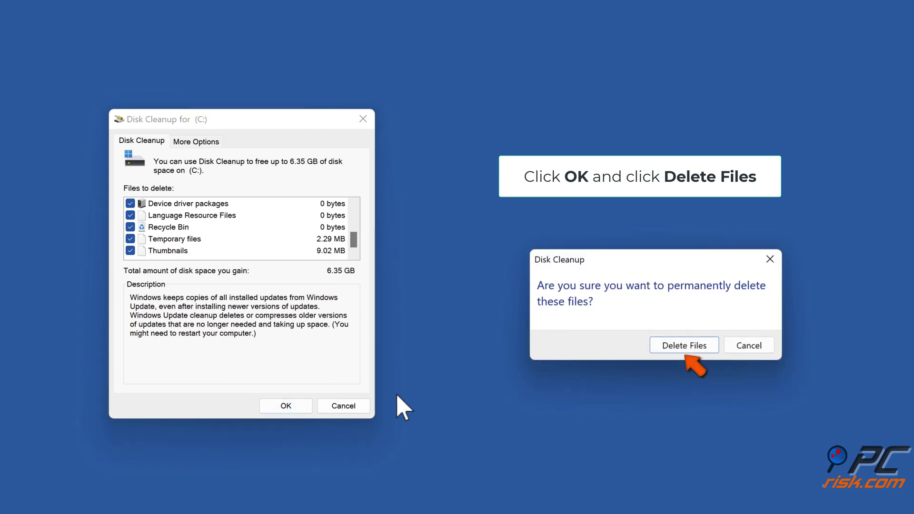
{"action": "left_click", "coordinate": [681, 346]}
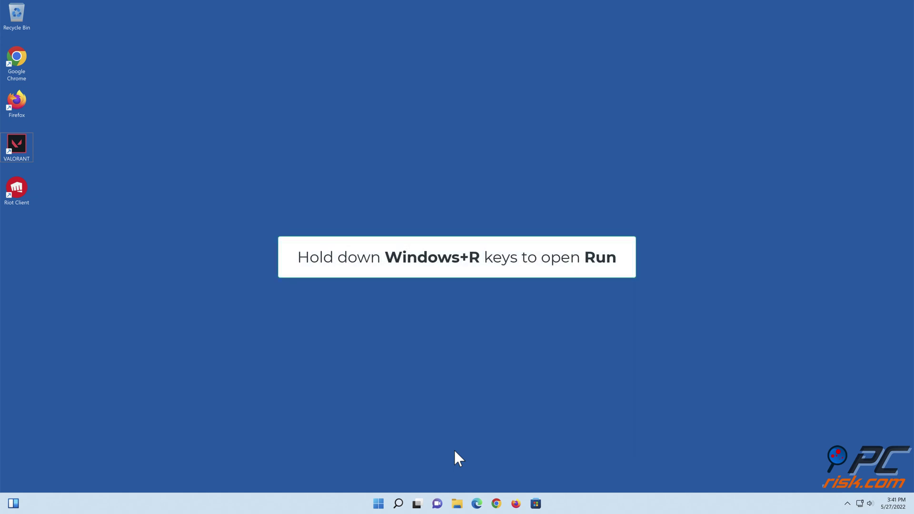
In an administrator Command Prompt, run chkdsk c: /r and schedule it for the next restart
{"action": "key", "text": "super+r"}
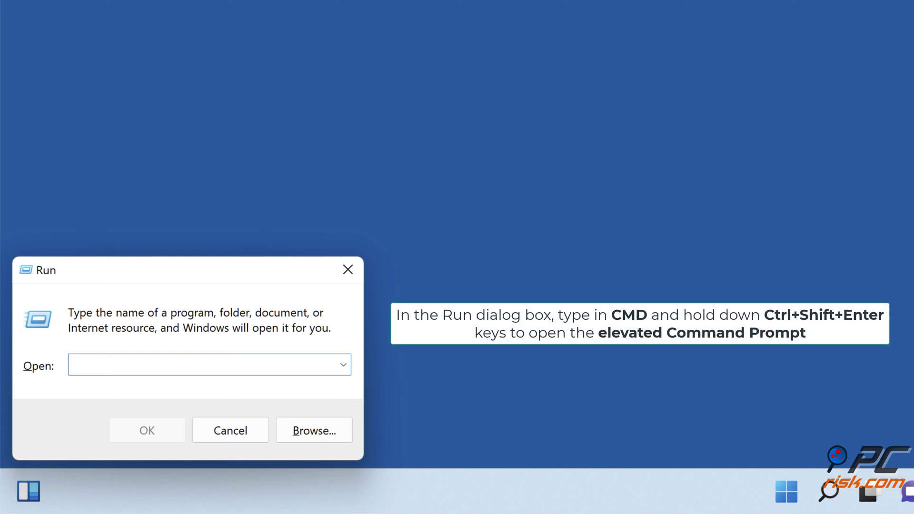
{"action": "type", "text": "cmd"}
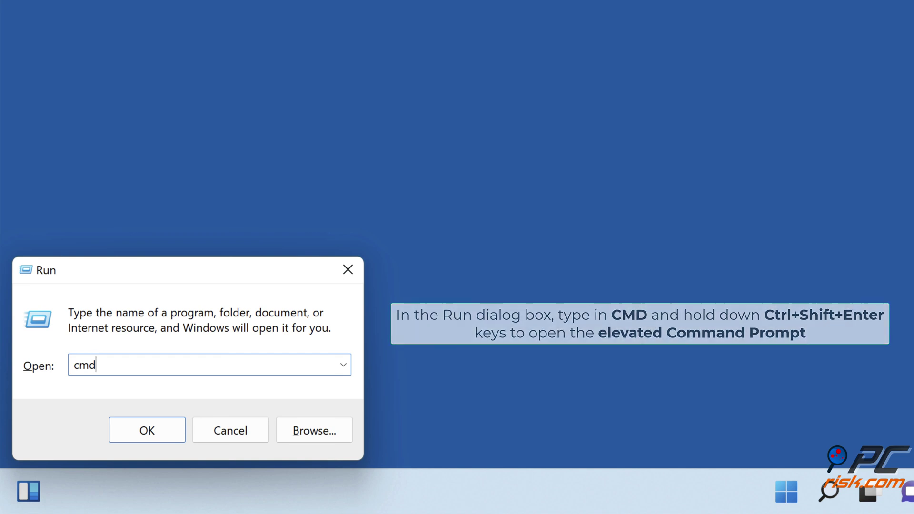
{"action": "key", "text": "ctrl+shift+Return"}
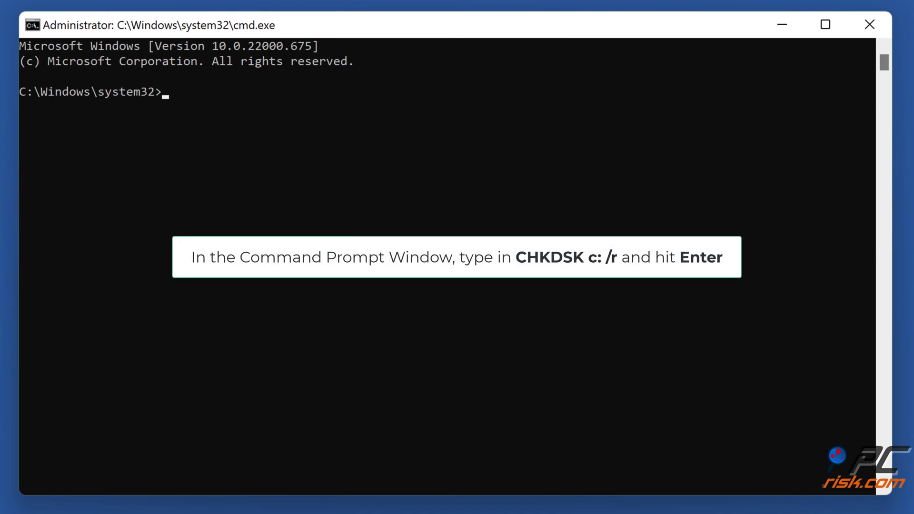
{"action": "type", "text": "chkdsk c: /r"}
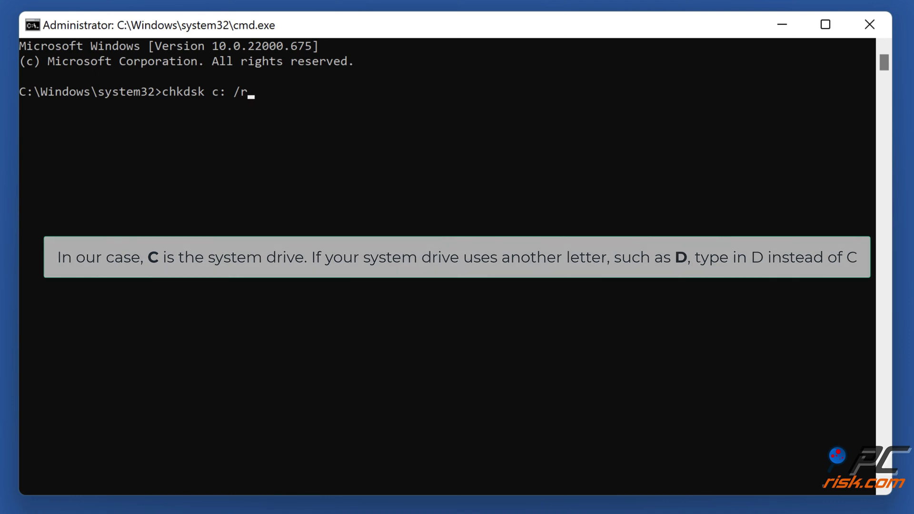
{"action": "key", "text": "Return"}
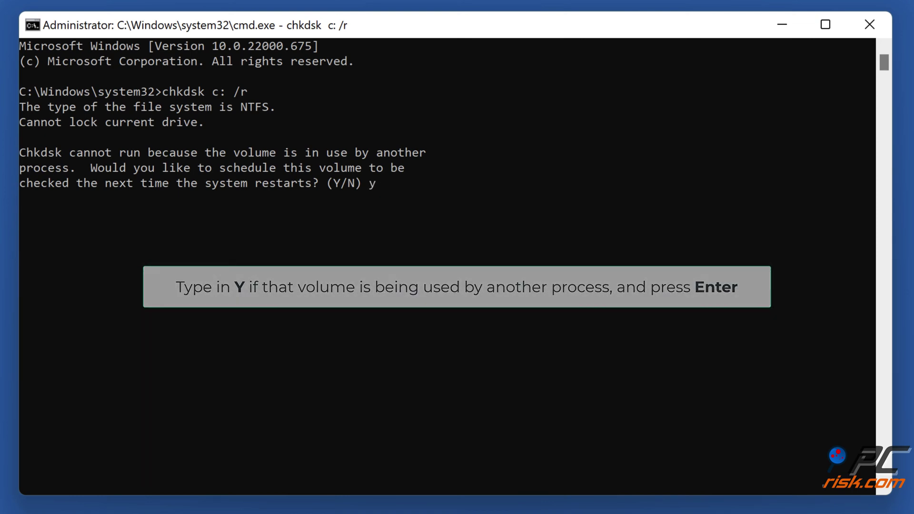
{"action": "key", "text": "Return"}
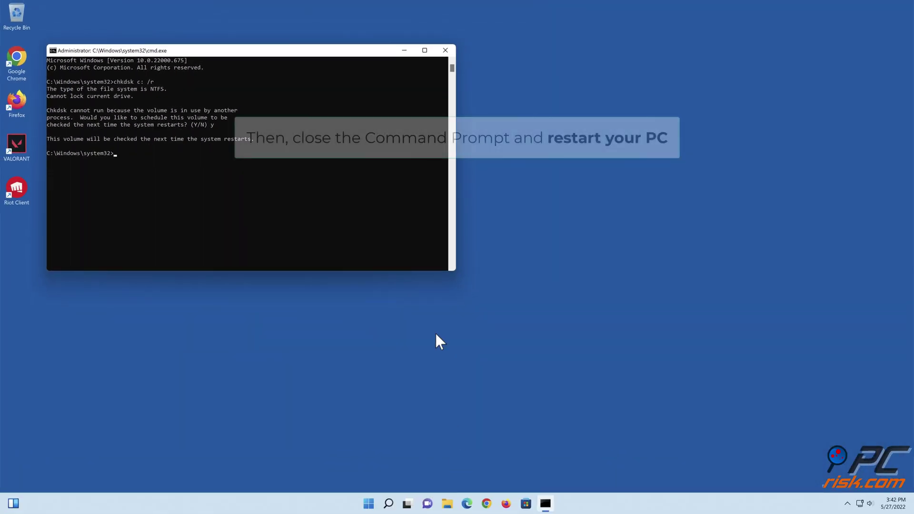
Close the Command Prompt and restart Windows so the scheduled chkdsk repair runs
{"action": "left_click", "coordinate": [446, 50]}
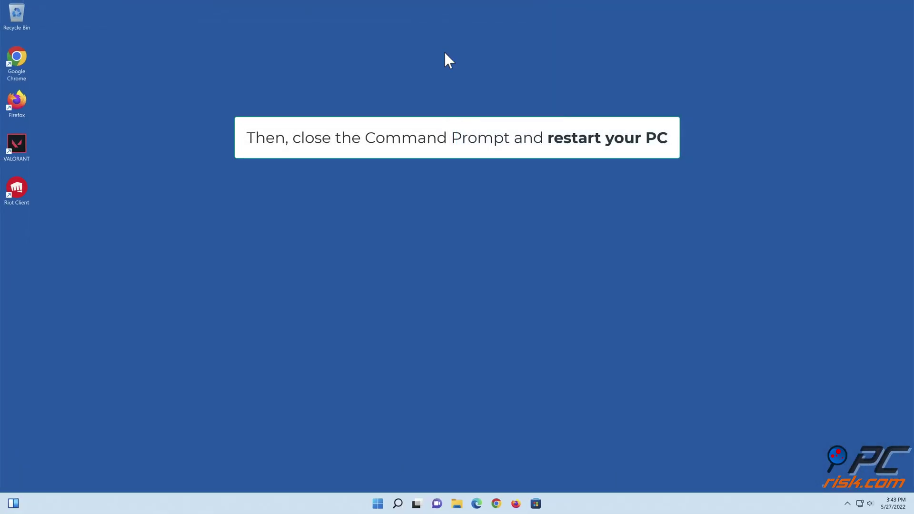
{"action": "left_click", "coordinate": [379, 504]}
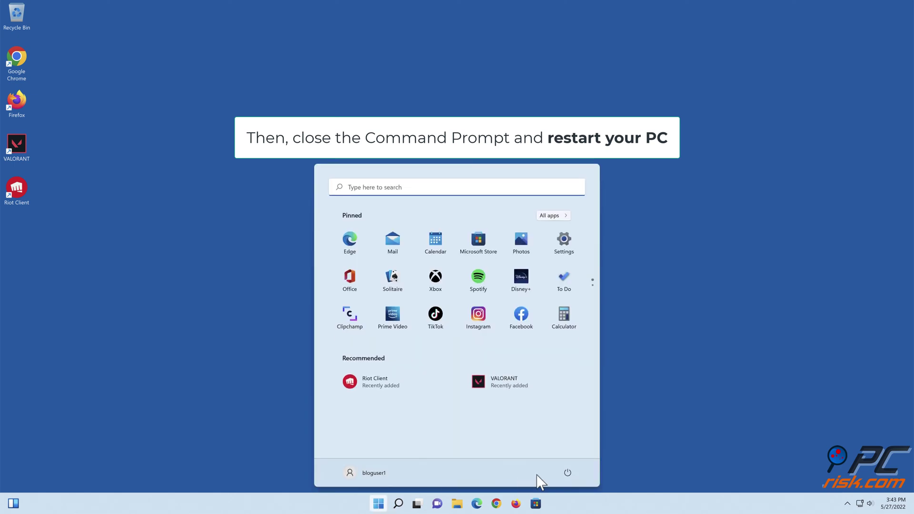
{"action": "left_click", "coordinate": [567, 473]}
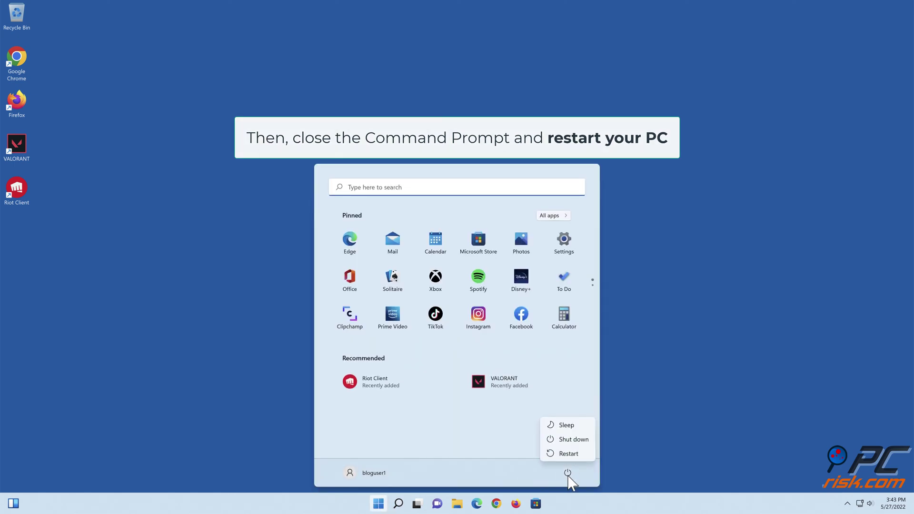
{"action": "left_click", "coordinate": [570, 452]}
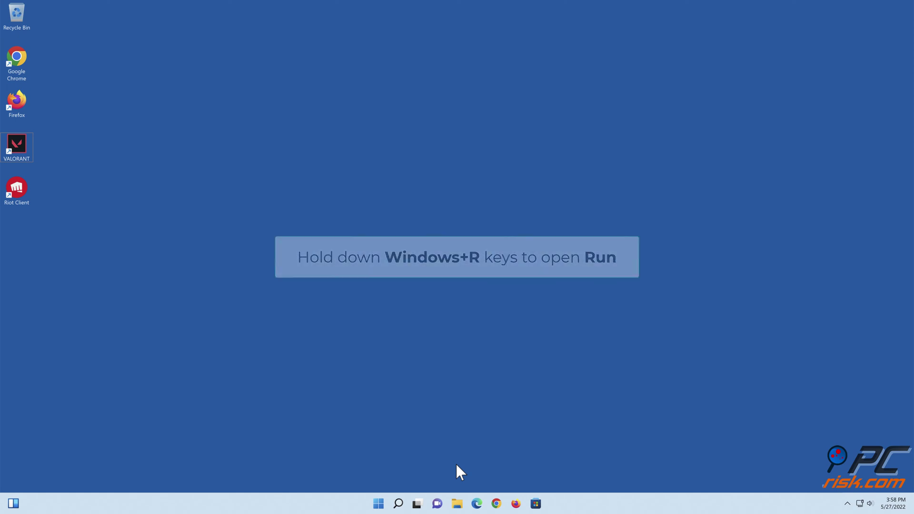
In an administrator Command Prompt, run DISM /Online /Cleanup-Image /ScanHealth, then /RestoreHealth
{"action": "key", "text": "super+r"}
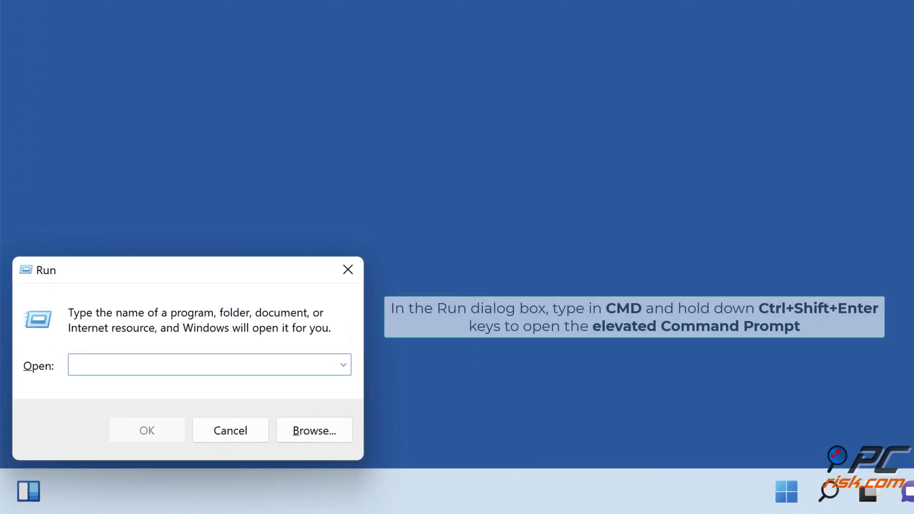
{"action": "type", "text": "cmd"}
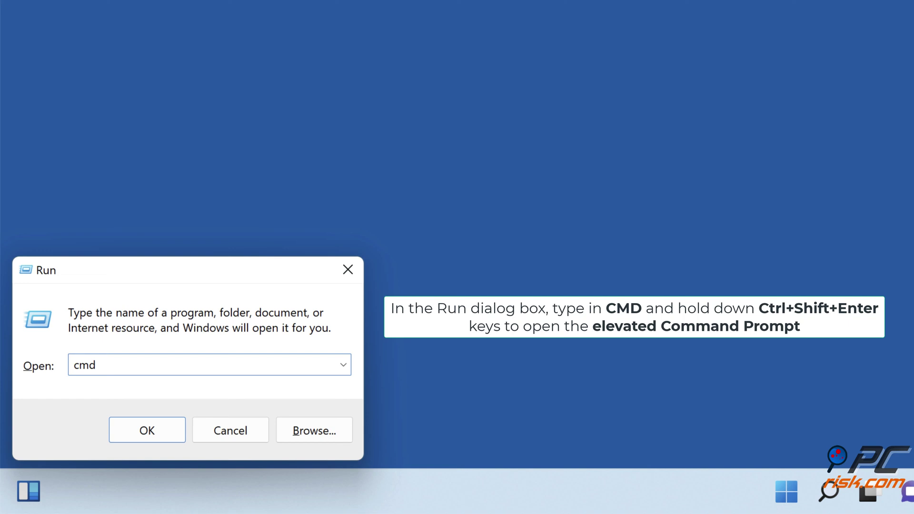
{"action": "key", "text": "ctrl+shift+Return"}
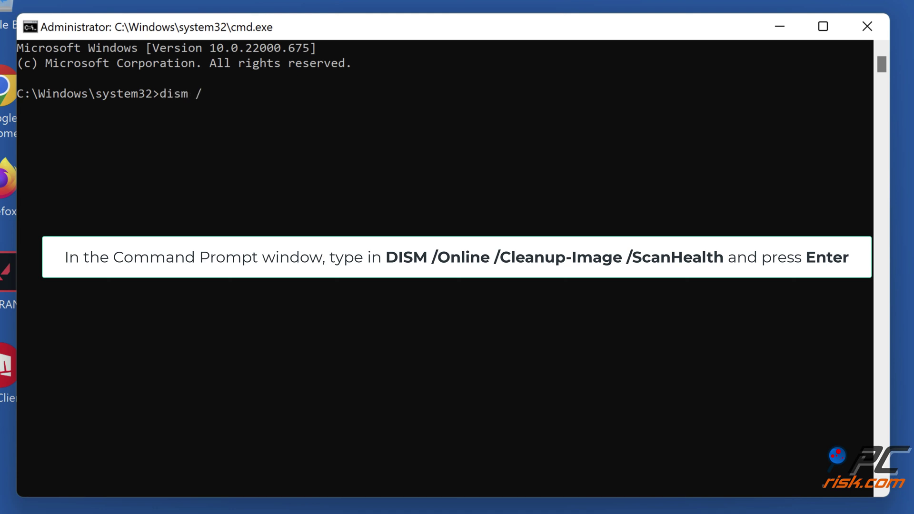
{"action": "type", "text": "-image /scanhealth"}
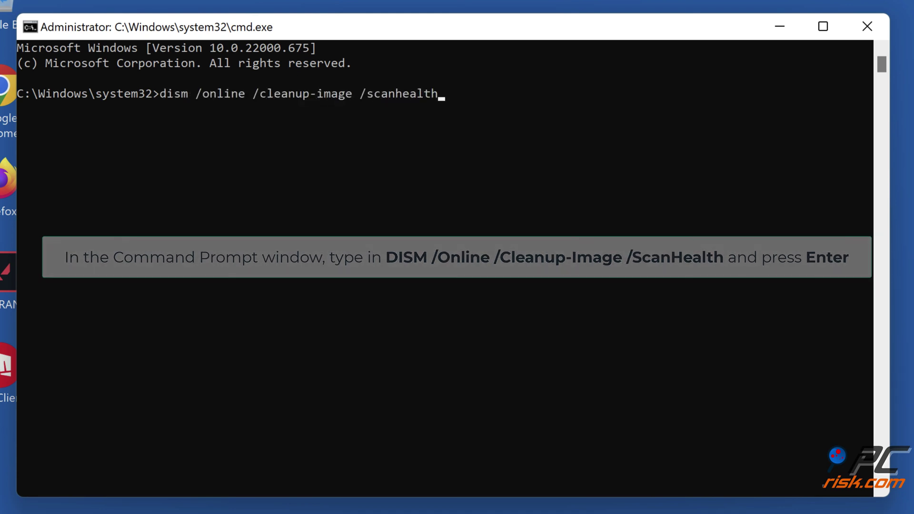
{"action": "key", "text": "Return"}
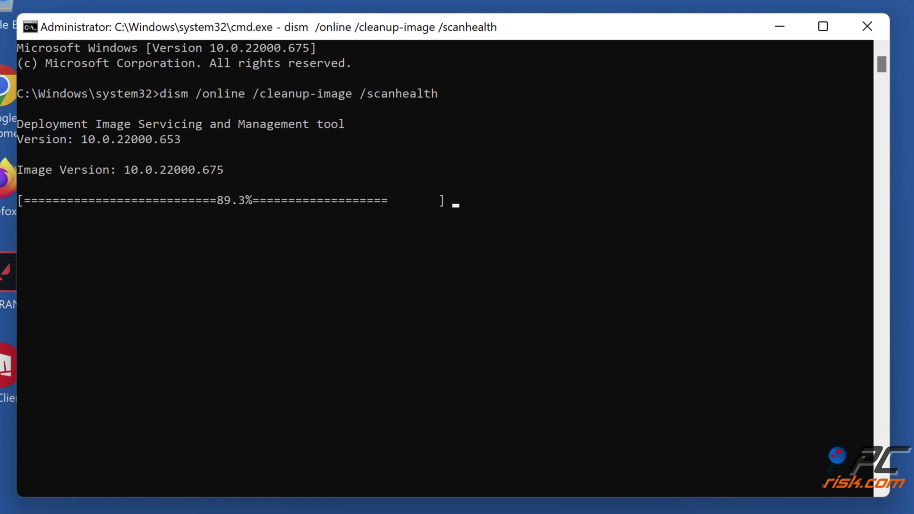
{"action": "type", "text": "dism /online /cleanup-image /restorehealth"}
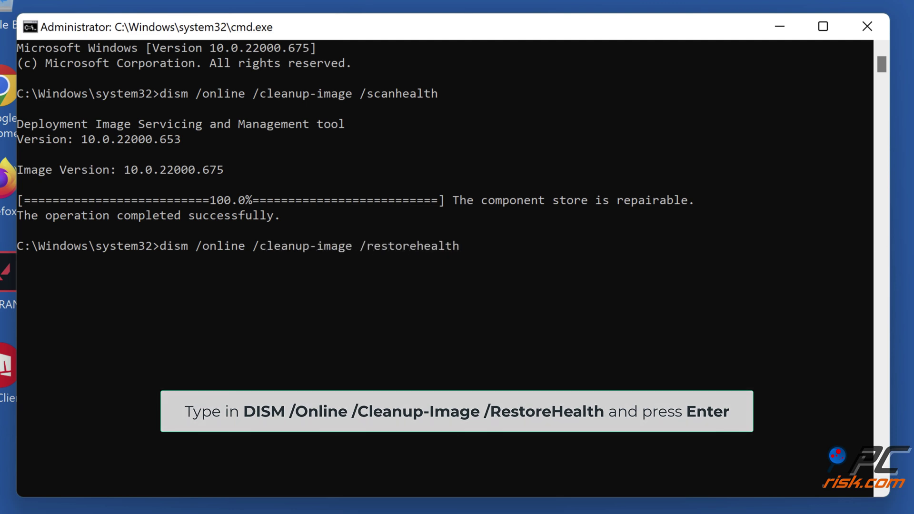
{"action": "key", "text": "Return"}
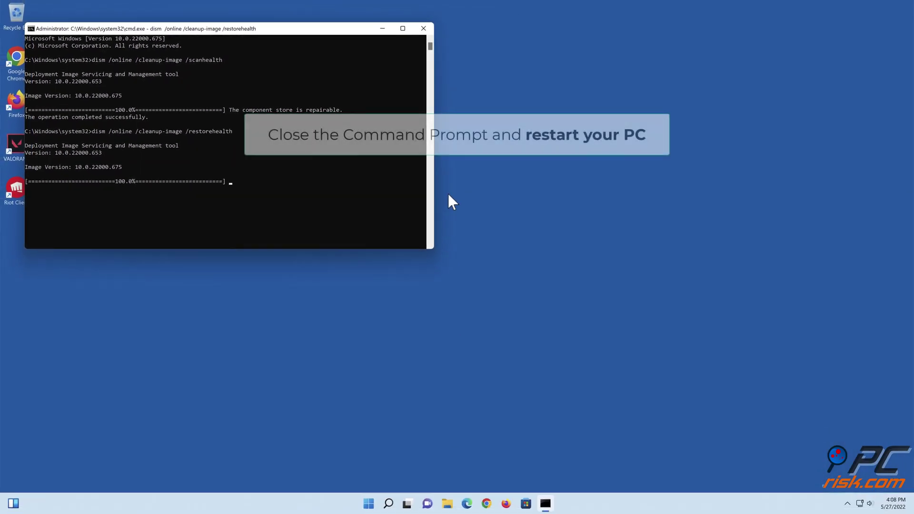
Close the Command Prompt and restart the PC after the DISM repair
{"action": "left_click", "coordinate": [421, 28]}
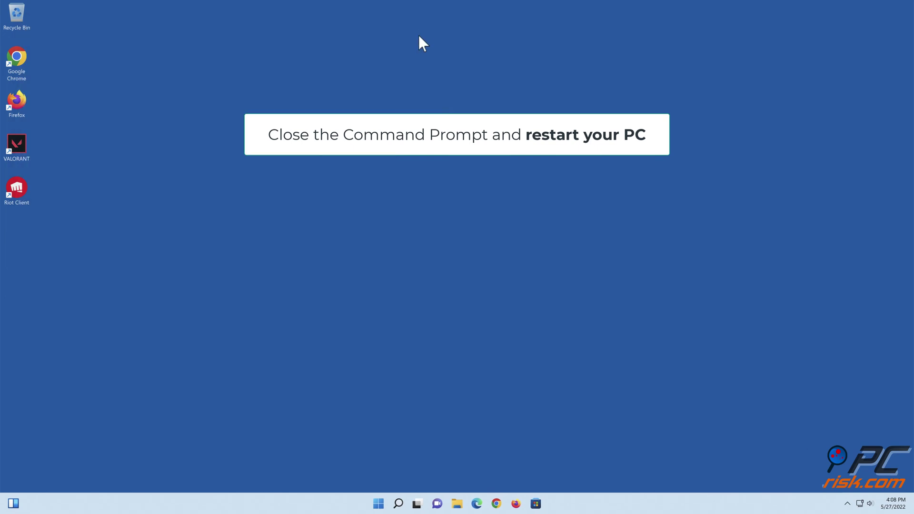
{"action": "left_click", "coordinate": [378, 507]}
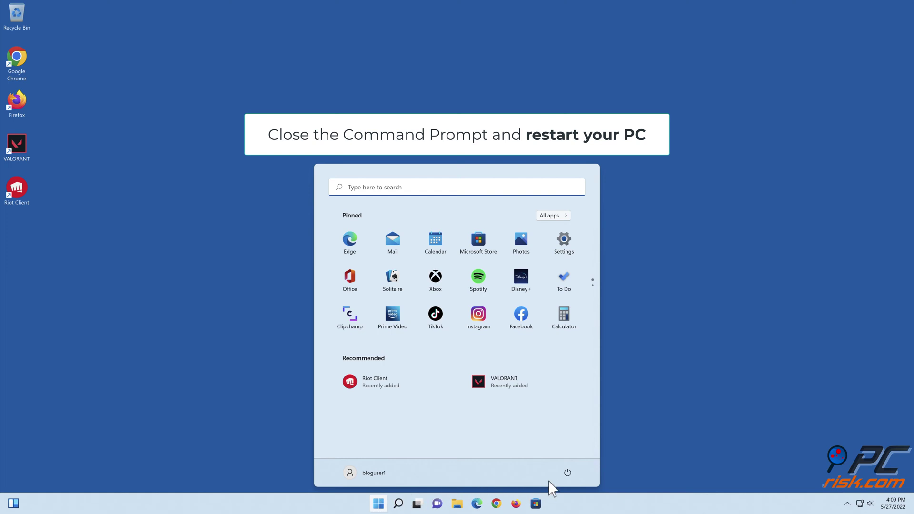
{"action": "left_click", "coordinate": [568, 476]}
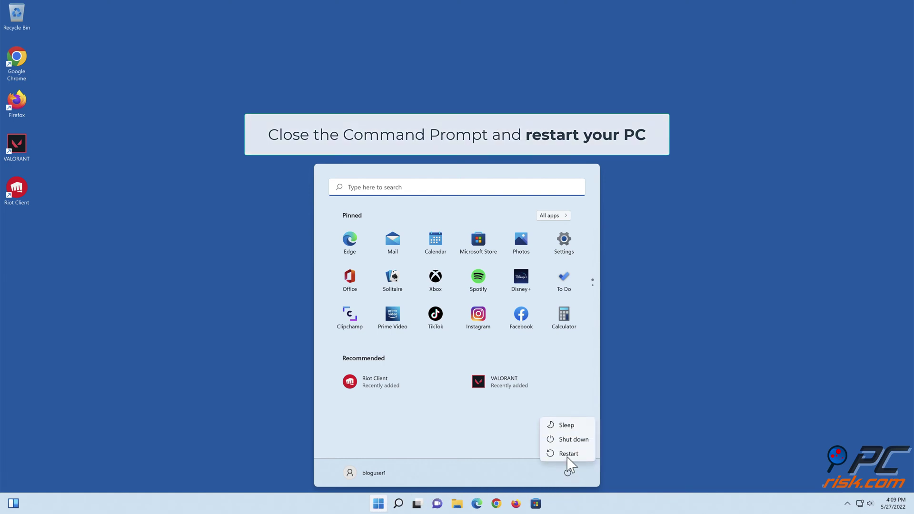
{"action": "left_click", "coordinate": [567, 455]}
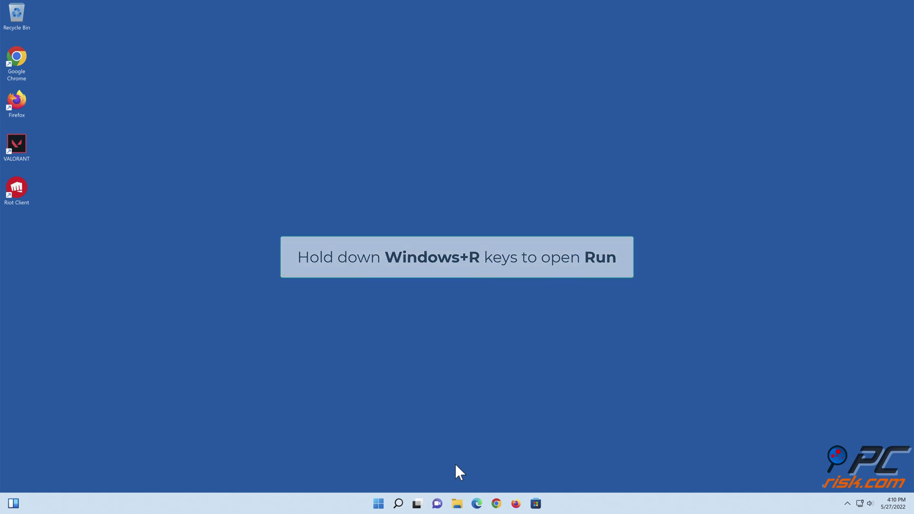
Run sfc /scannow in an administrator Command Prompt, finding no integrity violations
{"action": "key", "text": "super+r"}
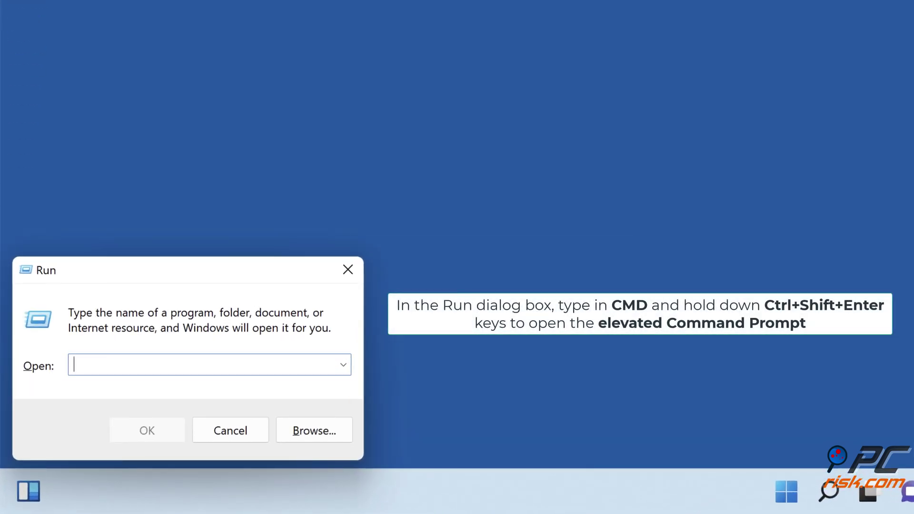
{"action": "type", "text": "cmd"}
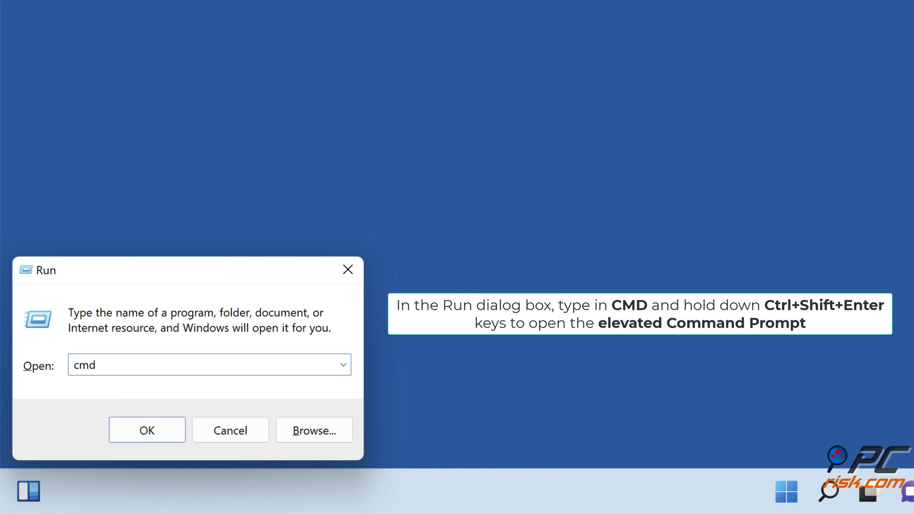
{"action": "key", "text": "ctrl+shift+Return"}
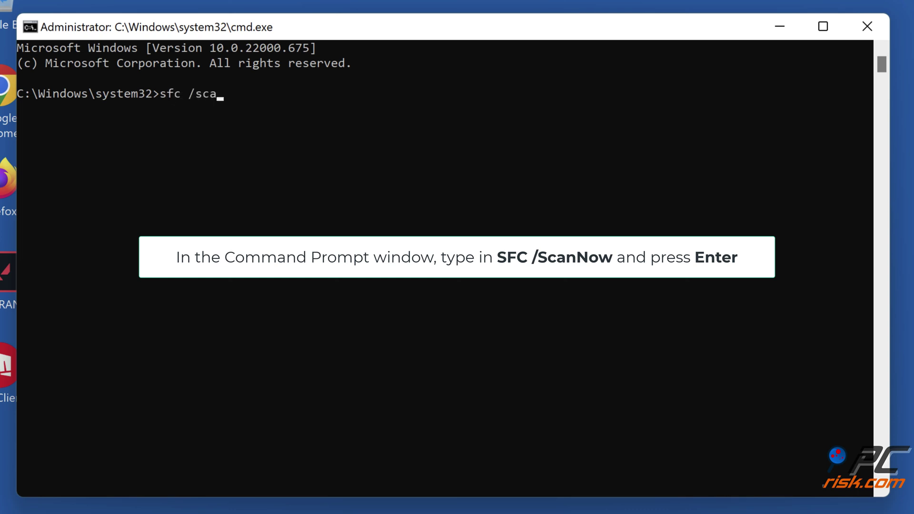
{"action": "key", "text": "Return"}
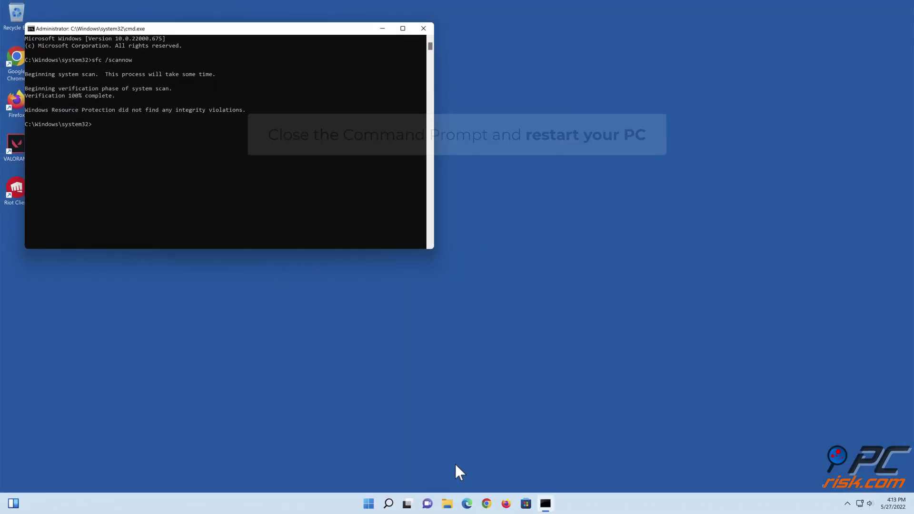
Close the Command Prompt and restart the PC after the SFC scan
{"action": "left_click", "coordinate": [423, 28]}
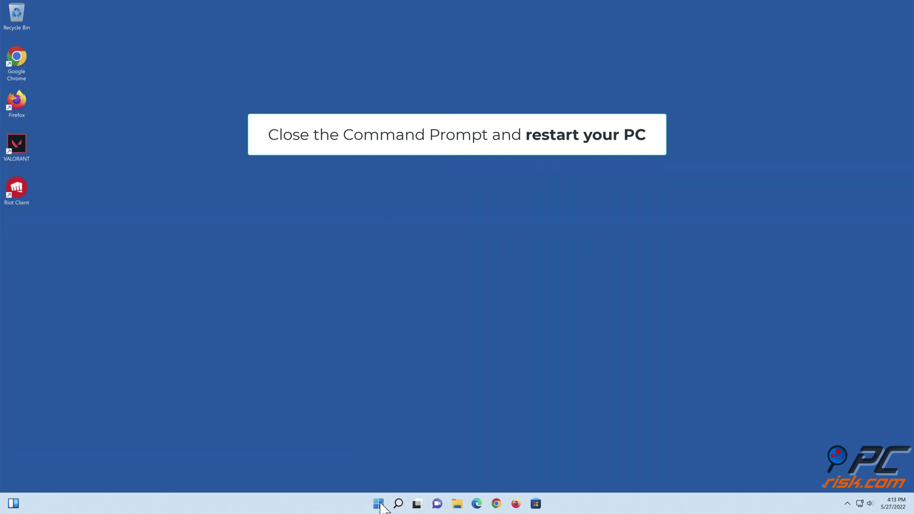
{"action": "left_click", "coordinate": [379, 504]}
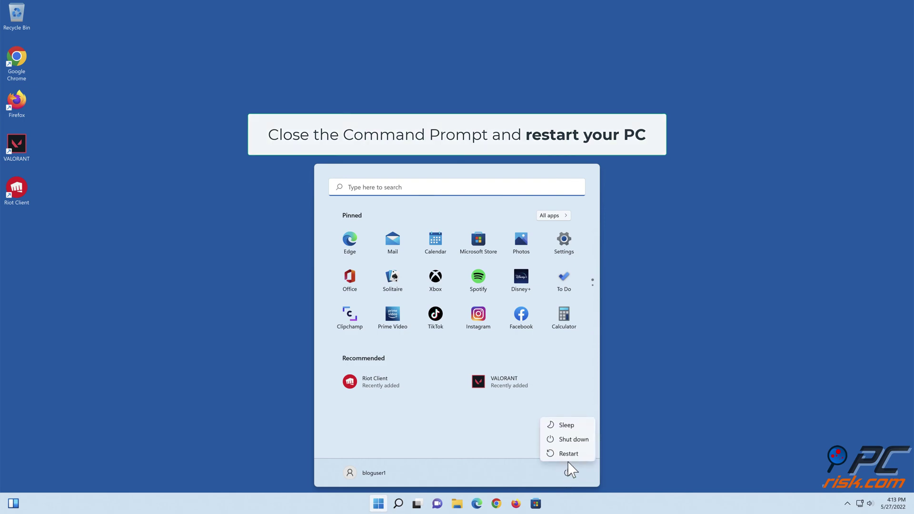
{"action": "left_click", "coordinate": [568, 457]}
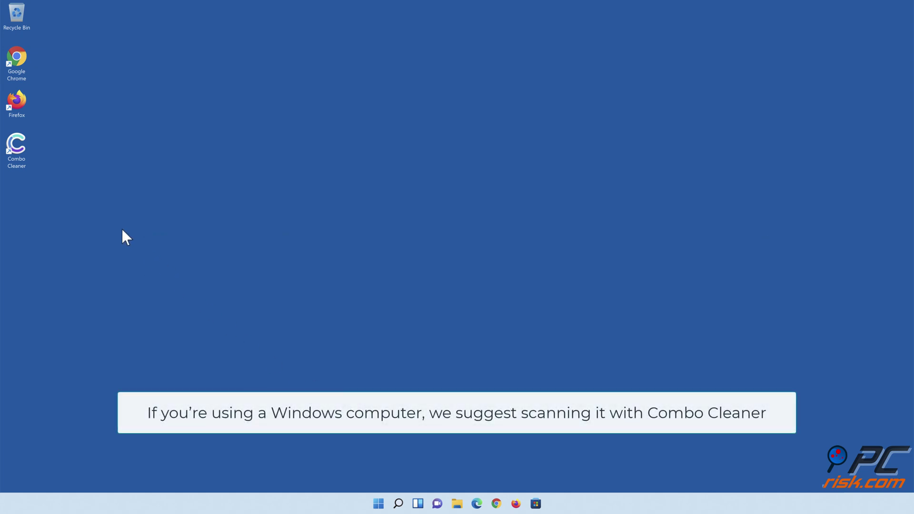
Launch Combo Cleaner, run a quick scan, and quarantine all detected threats
{"action": "double_click", "coordinate": [23, 162]}
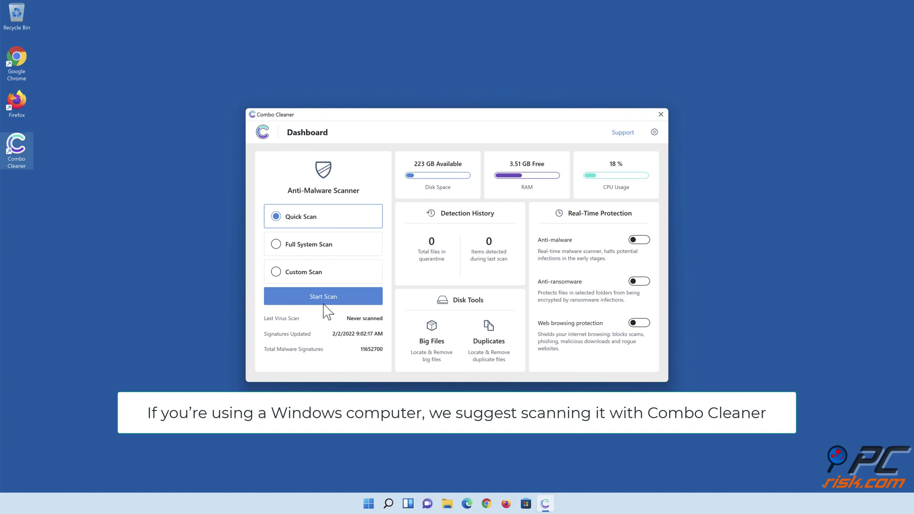
{"action": "left_click", "coordinate": [324, 302]}
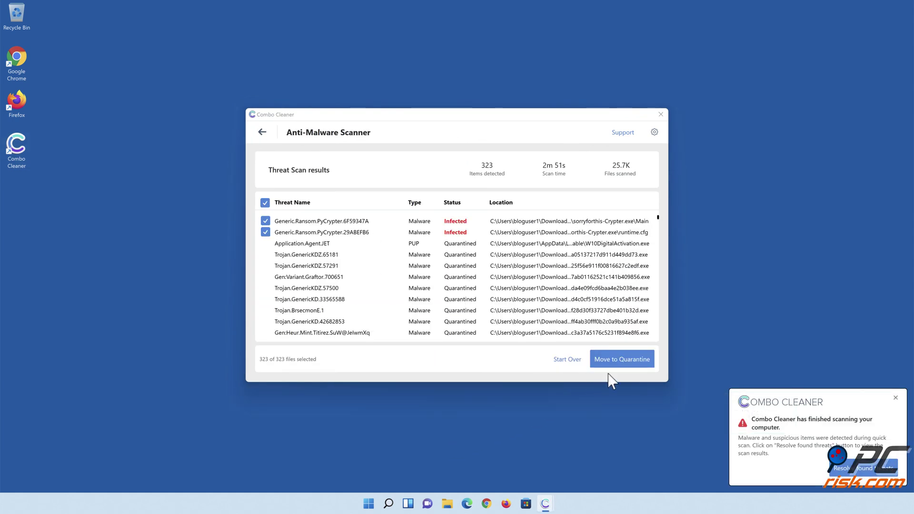
{"action": "left_click", "coordinate": [620, 364]}
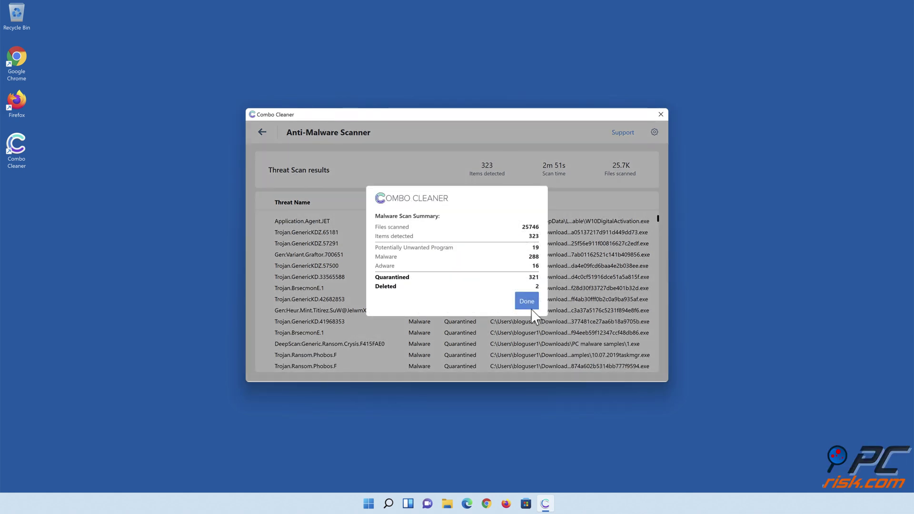
{"action": "left_click", "coordinate": [526, 305]}
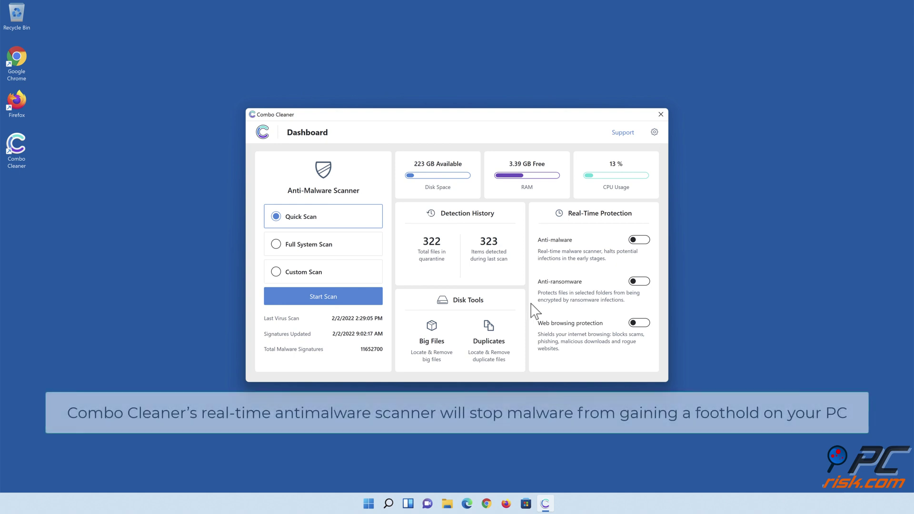
Turn on anti-malware and anti-ransomware protection, adding the Documents library folder as protected
{"action": "left_click", "coordinate": [639, 241]}
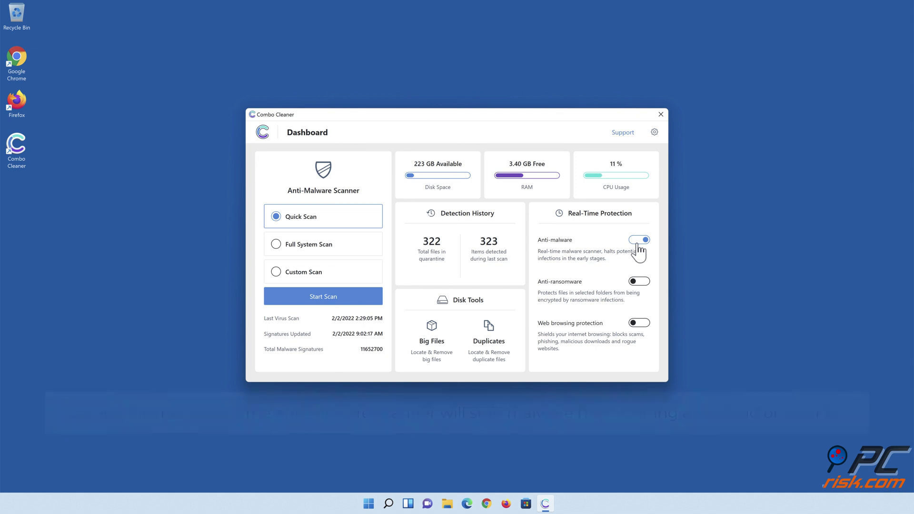
{"action": "left_click", "coordinate": [638, 282]}
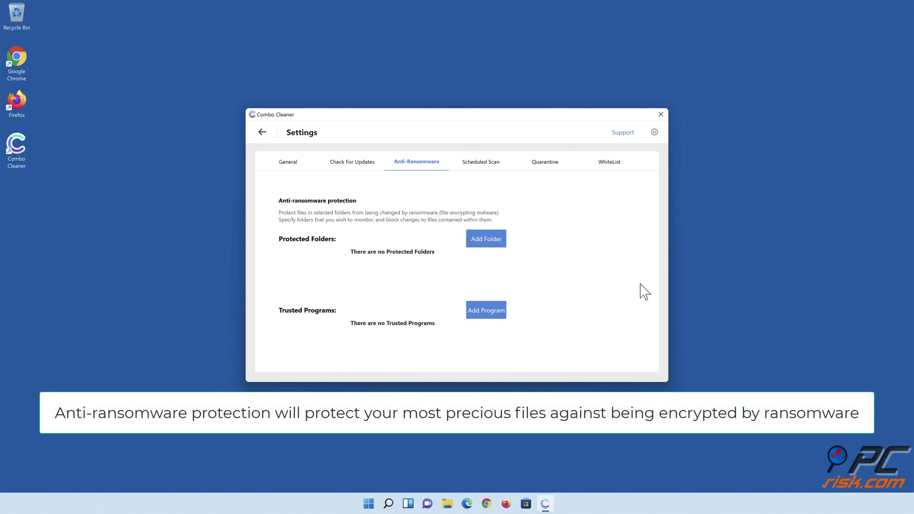
{"action": "left_click", "coordinate": [487, 241]}
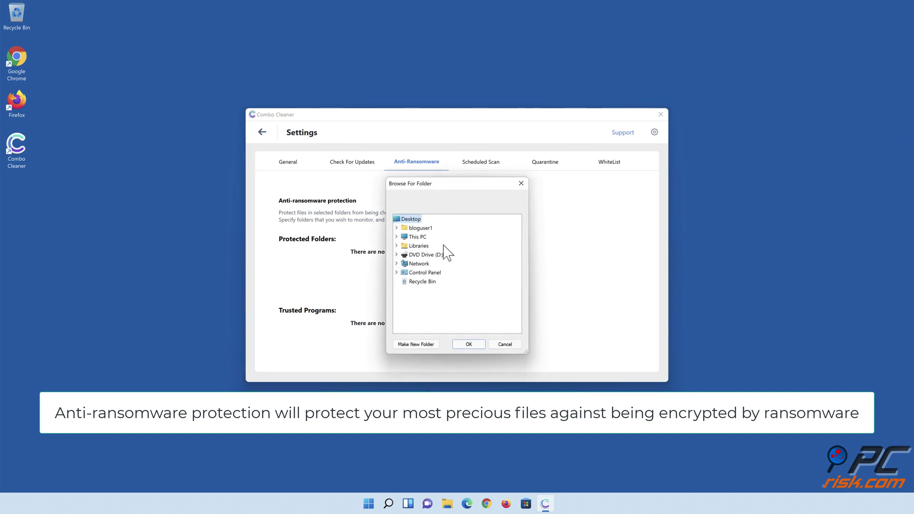
{"action": "left_click", "coordinate": [397, 245]}
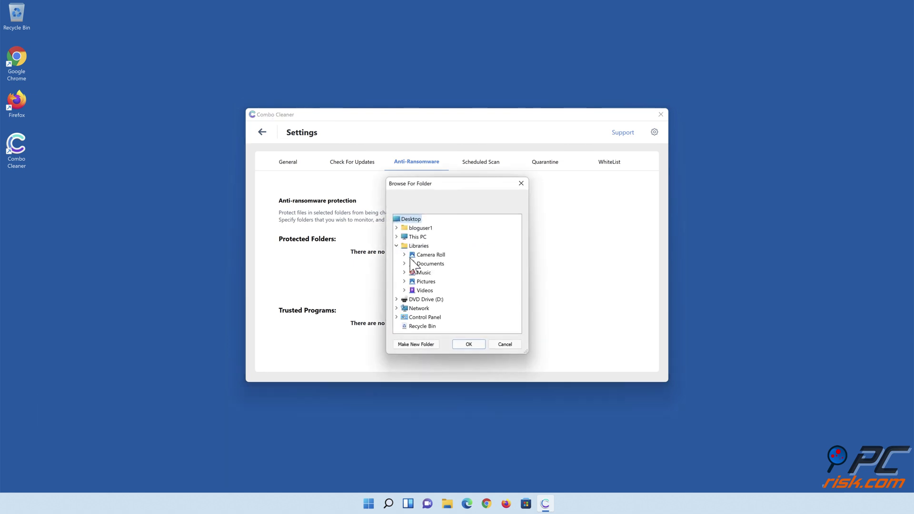
{"action": "left_click", "coordinate": [404, 264]}
{"action": "left_click", "coordinate": [427, 273]}
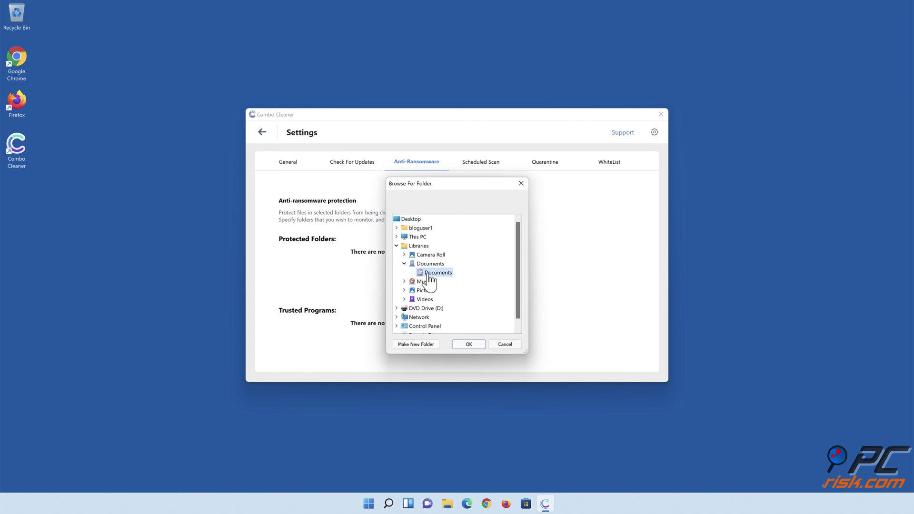
{"action": "left_click", "coordinate": [469, 343]}
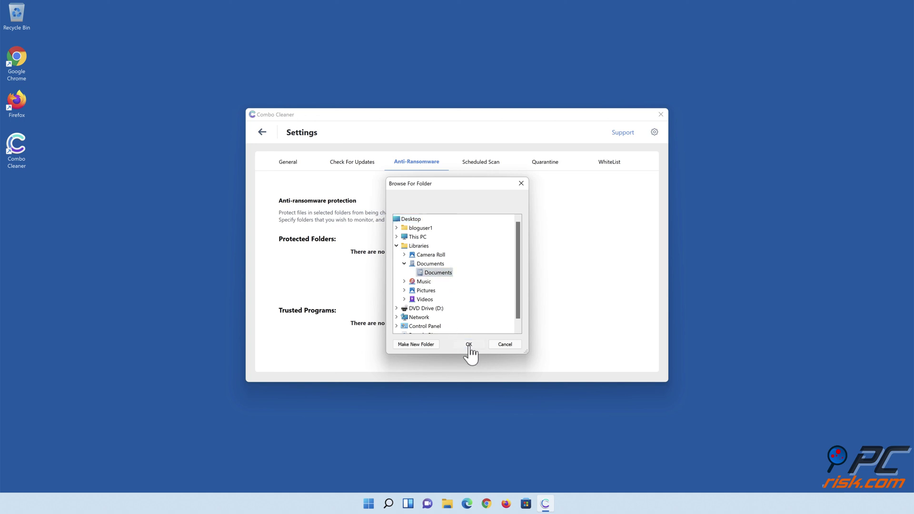
Enable web browsing protection and close Combo Cleaner
{"action": "left_click", "coordinate": [263, 133]}
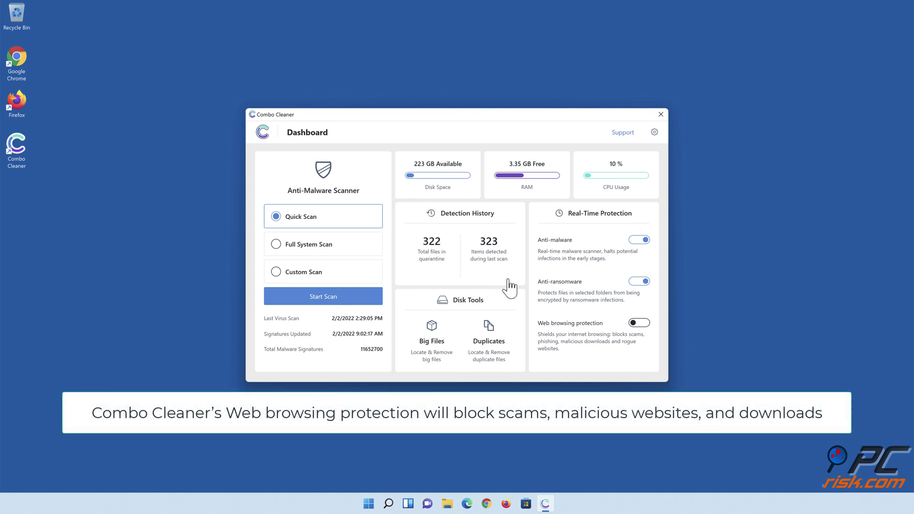
{"action": "left_click", "coordinate": [641, 328]}
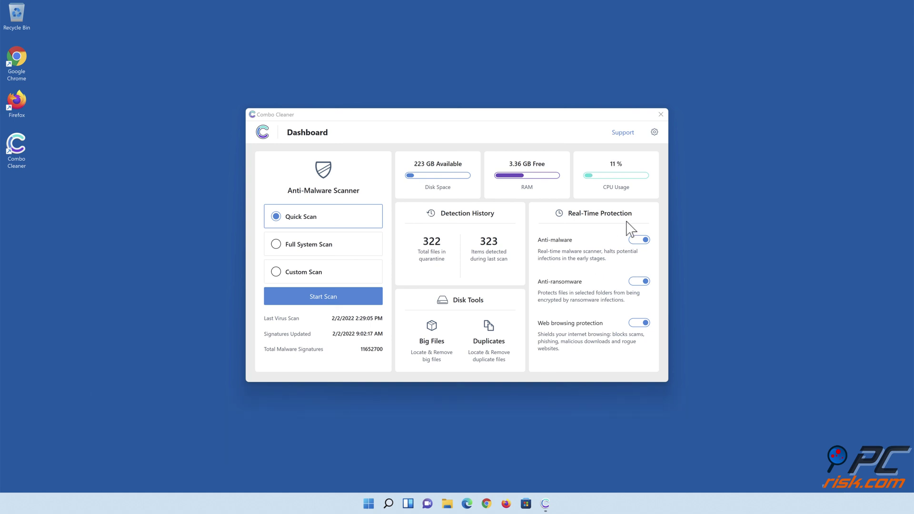
{"action": "left_click", "coordinate": [661, 115]}
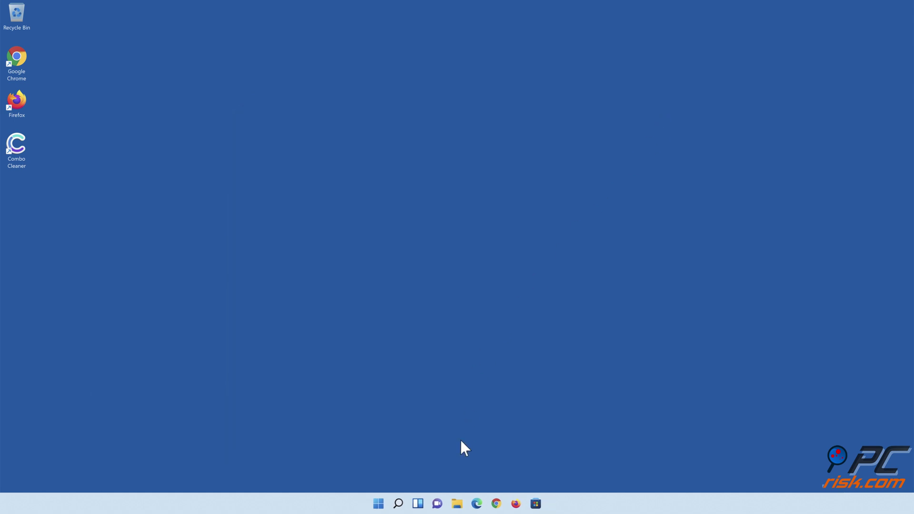